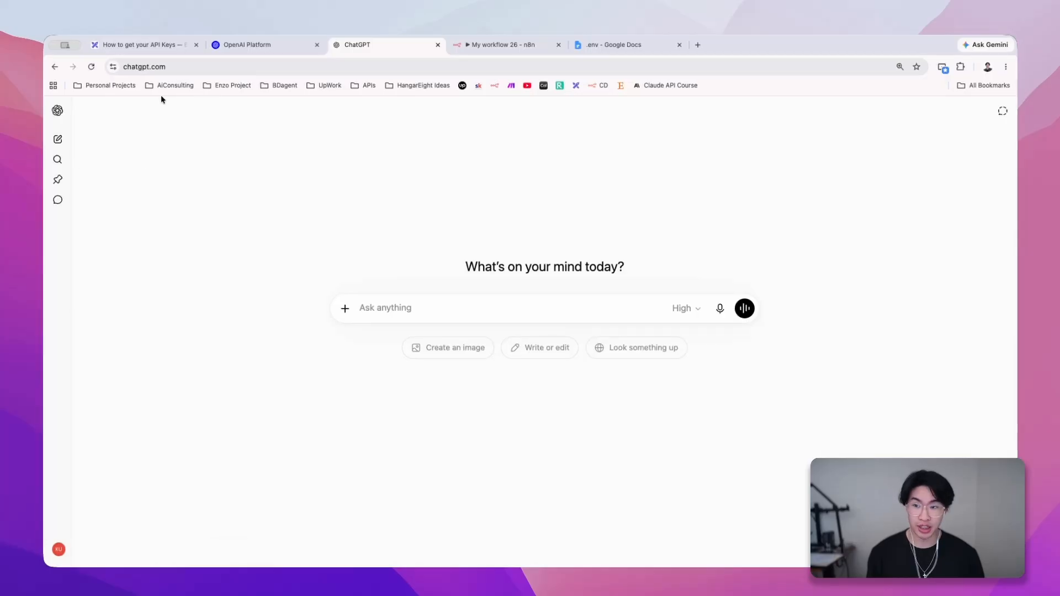
- Switch to the OpenAI Platform login page and sign in with Google
key("super+l")
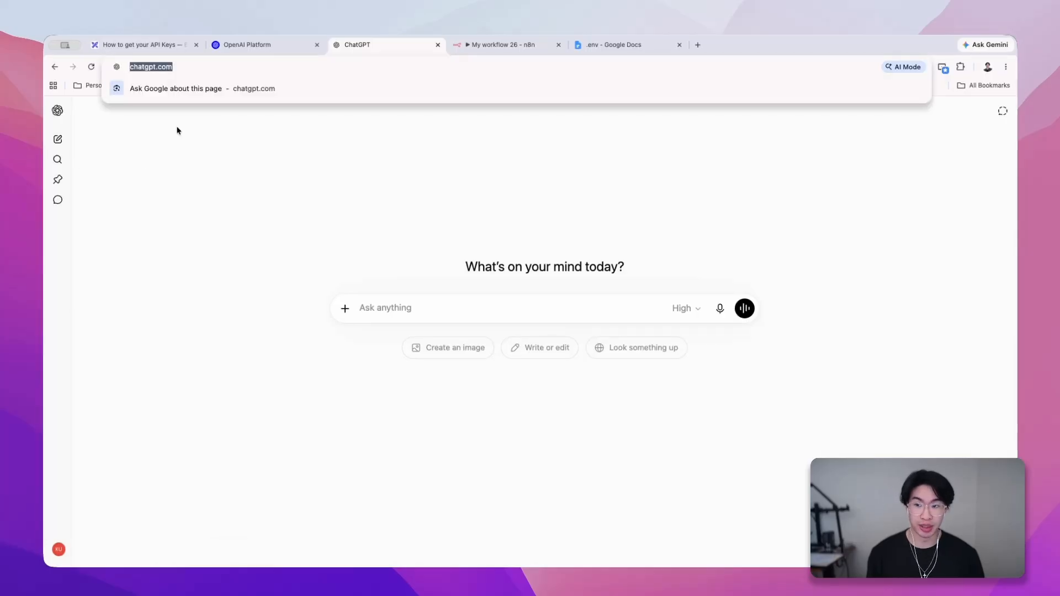
left_click(264, 44)
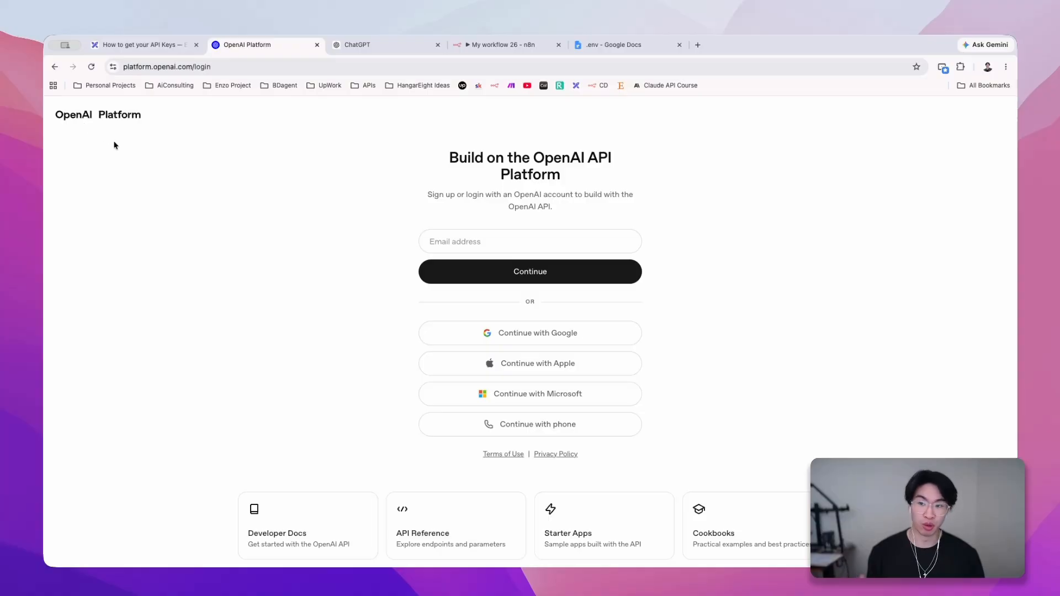
left_click(493, 343)
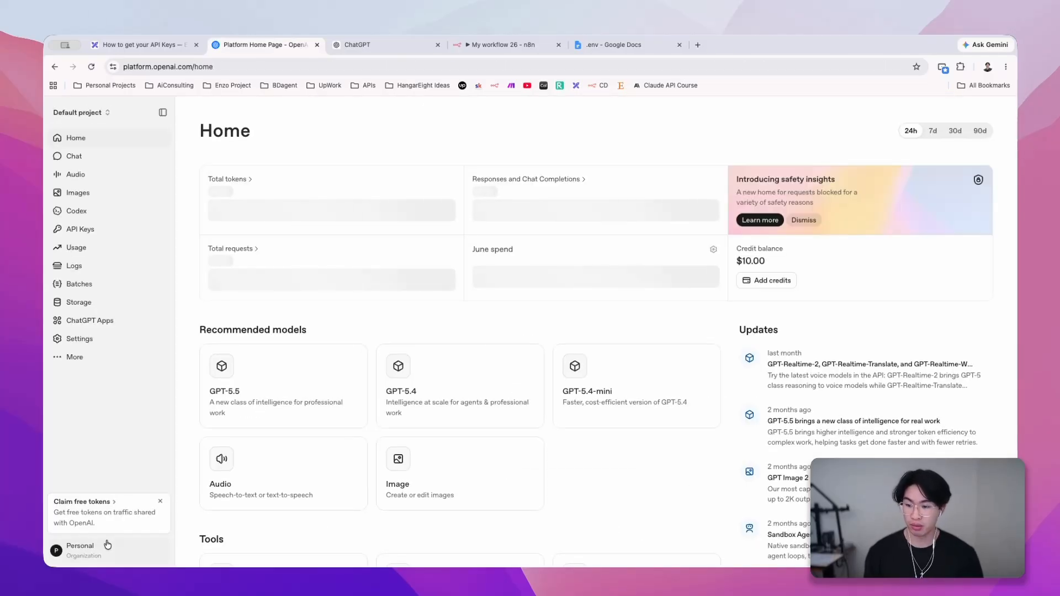
- Open the organization settings and view the billing overview with its credit balance
left_click(91, 560)
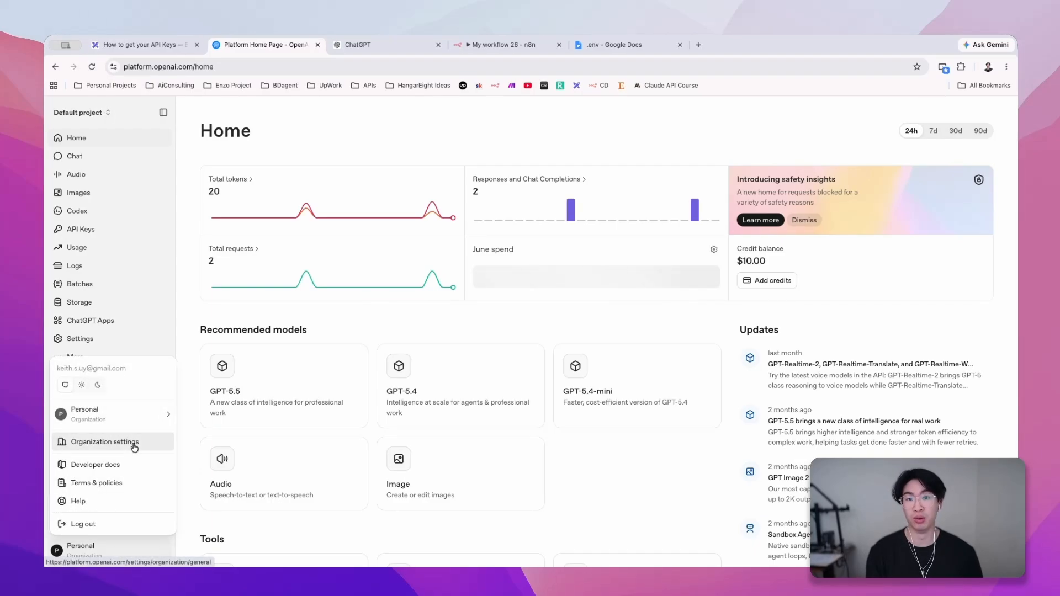
left_click(134, 448)
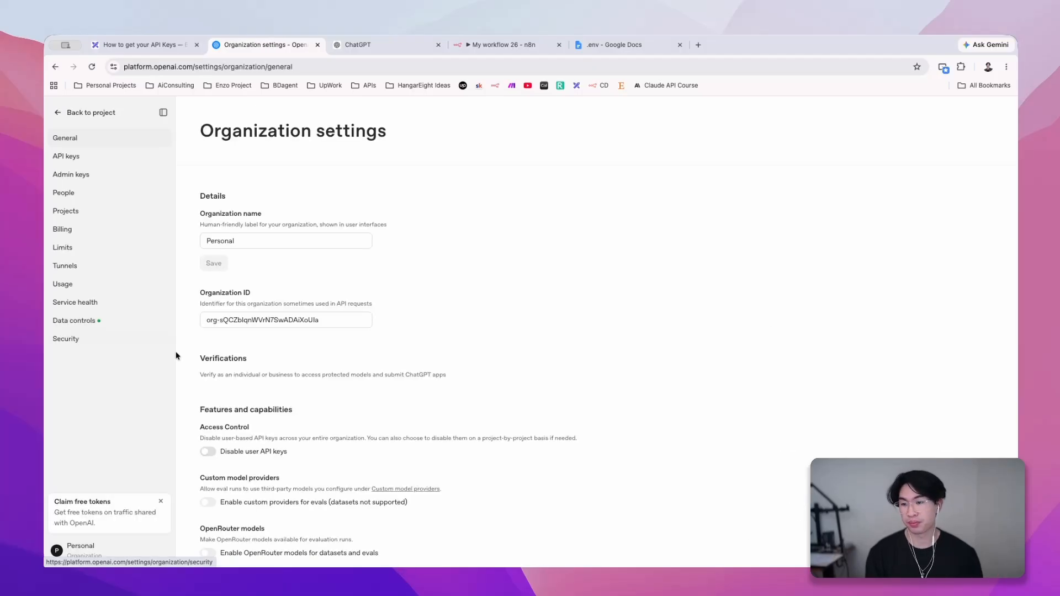
left_click(91, 229)
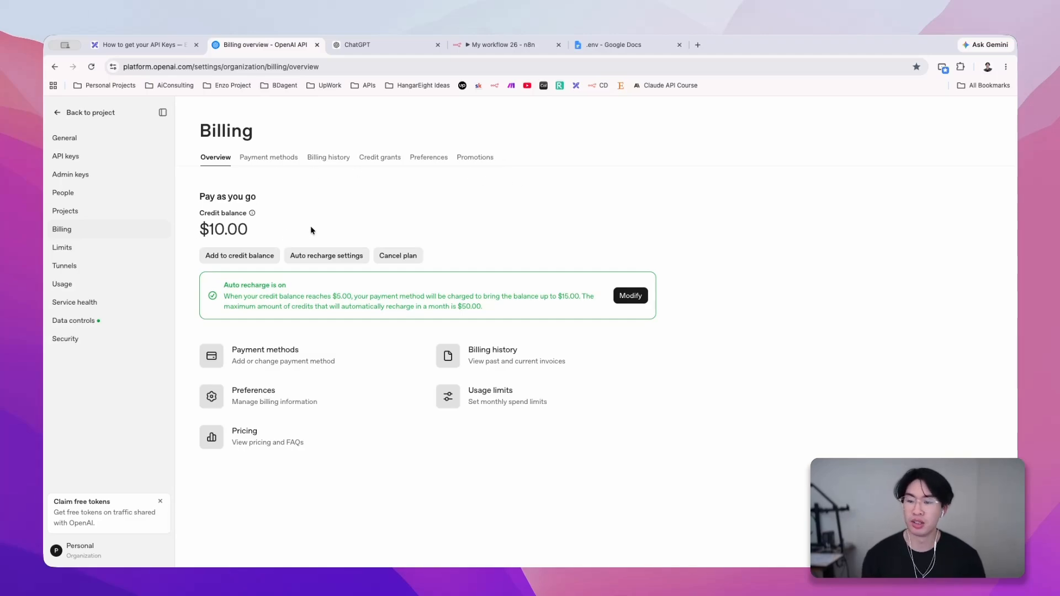
- Start a new secret key in the organization's API keys and name it "n8n / claude code (2/25/2026) 2"
left_click(78, 157)
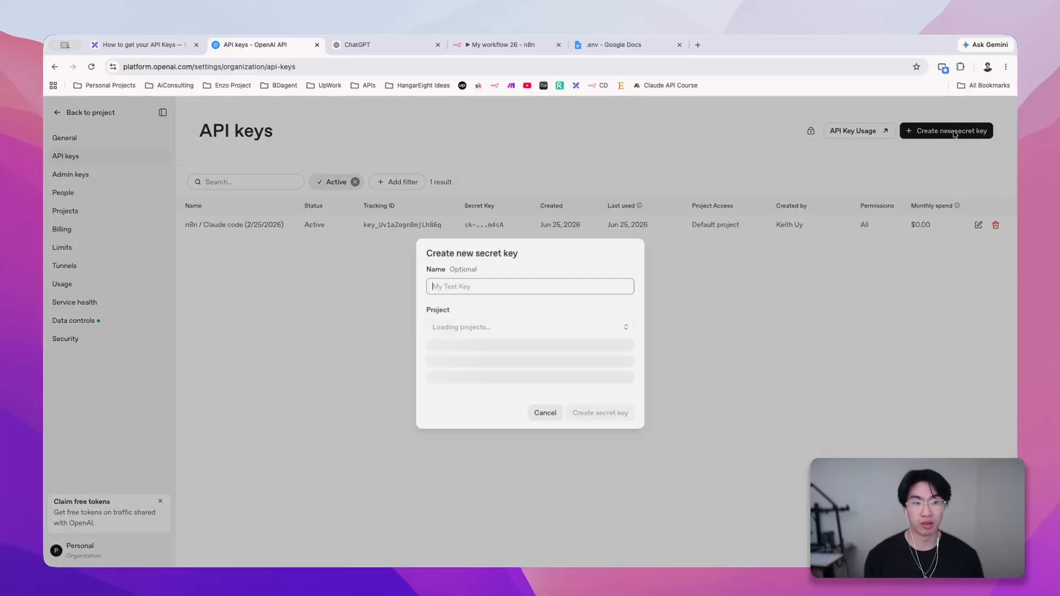
left_click(946, 134)
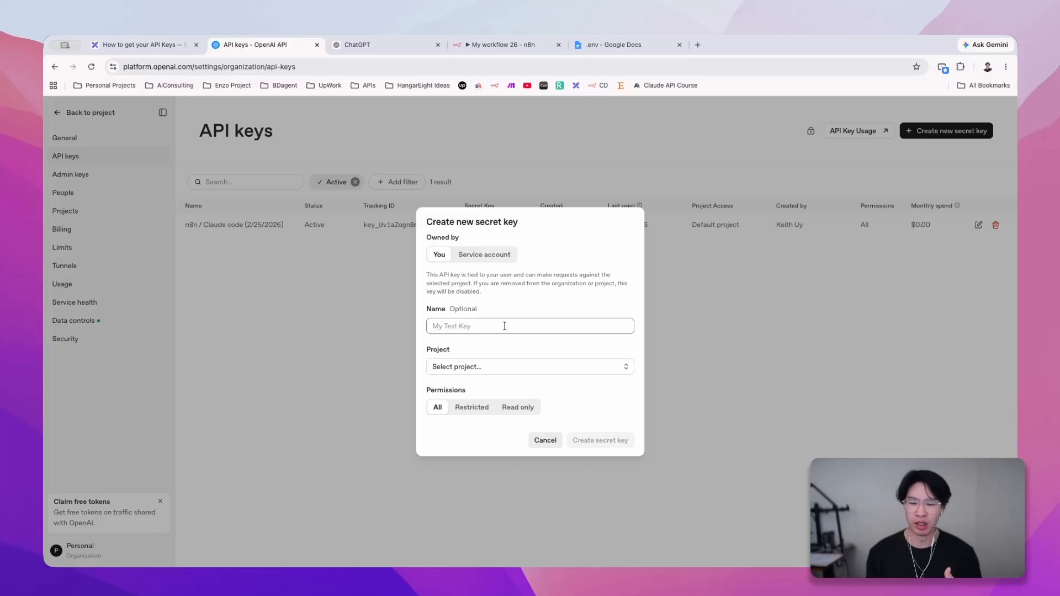
type("n8n / claude code (2/25/2026")
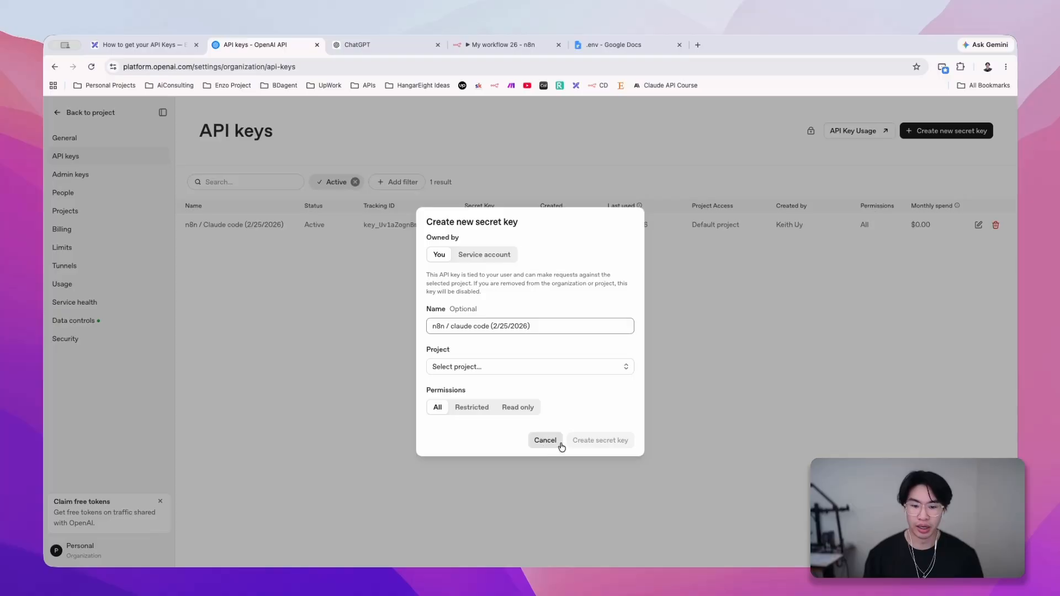
left_click(612, 411)
left_click(551, 328)
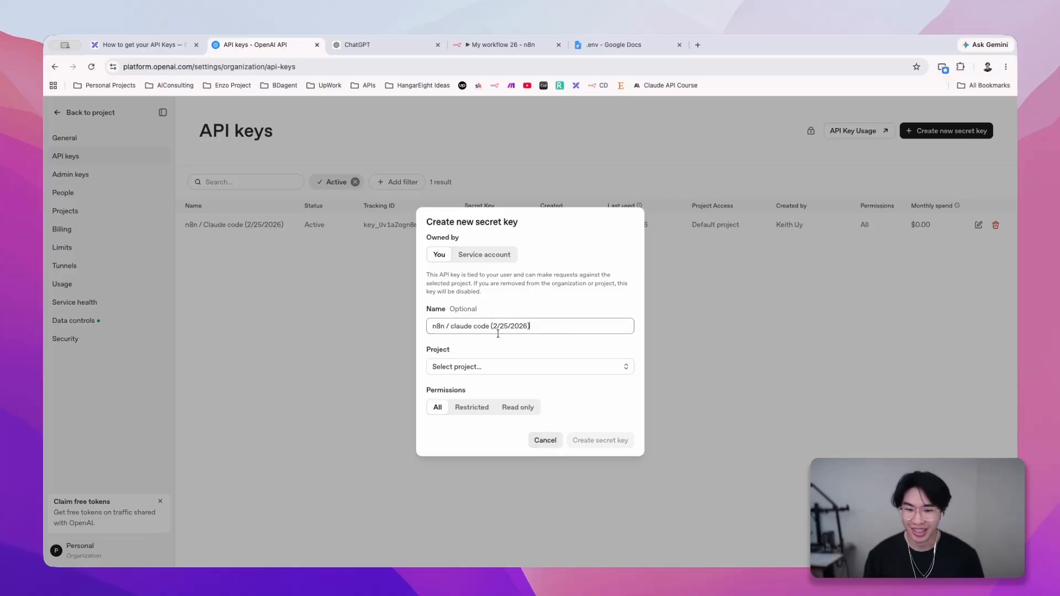
type("2")
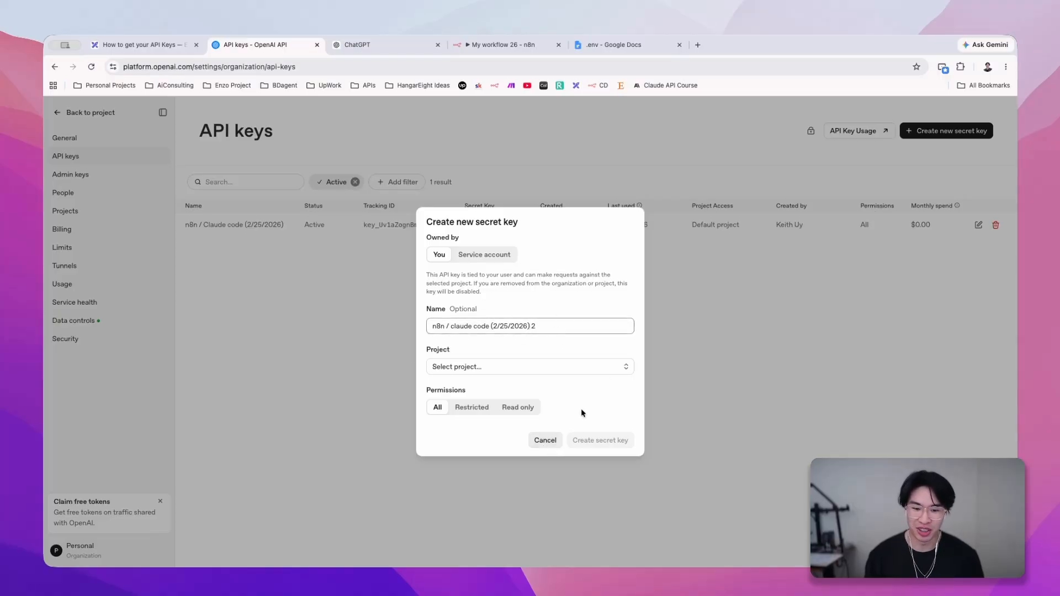
- Create the secret key in the Default project with All permissions and copy it
left_click(488, 371)
left_click(488, 389)
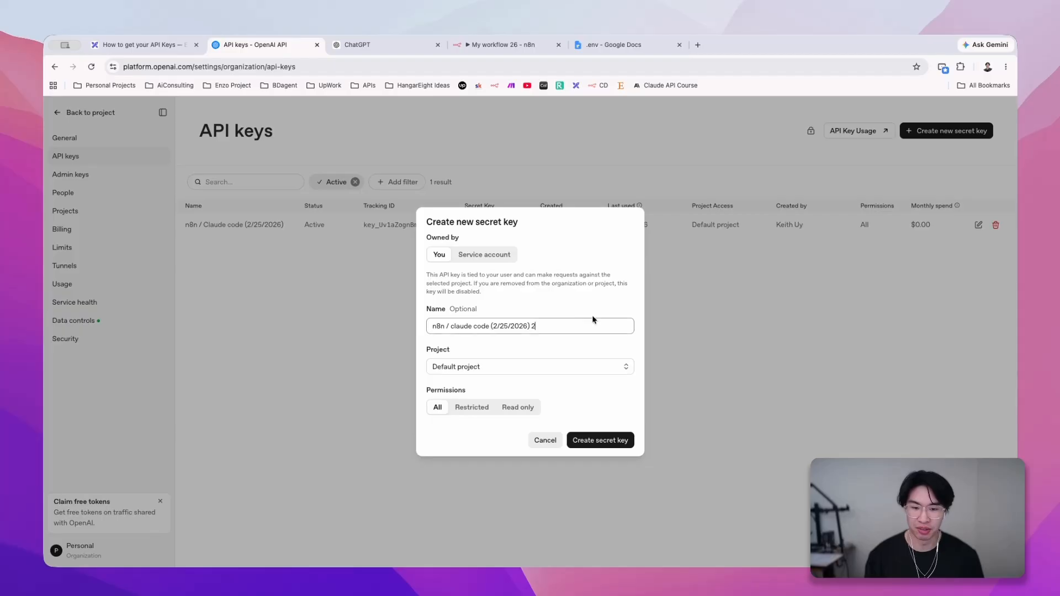
left_click(600, 448)
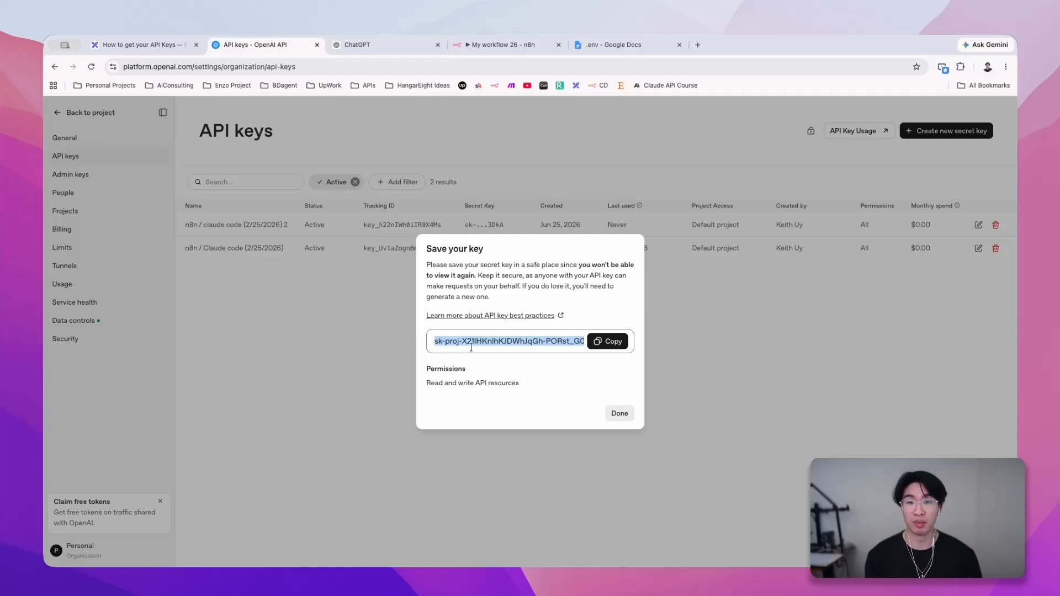
left_click(608, 341)
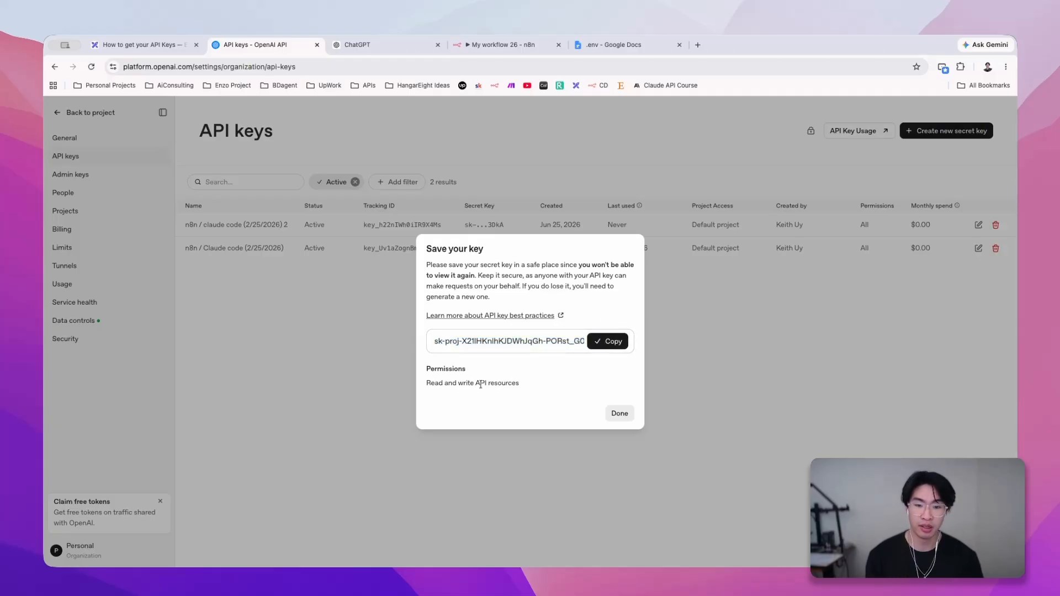
- Switch to the empty n8n workflow and add an OpenAI Chat Model node by searching for "openai"
left_click(500, 45)
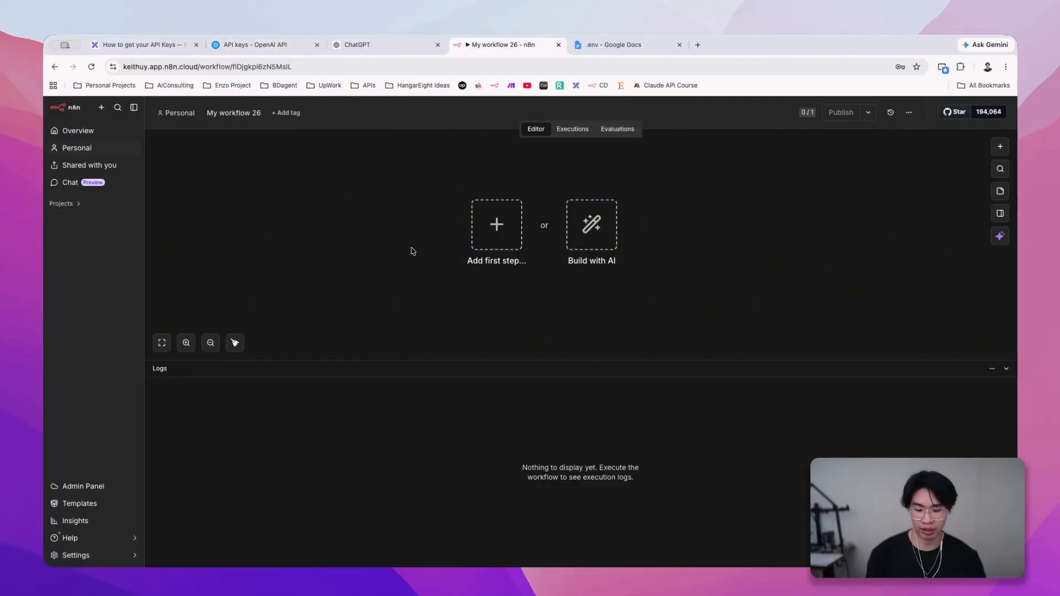
key("Tab")
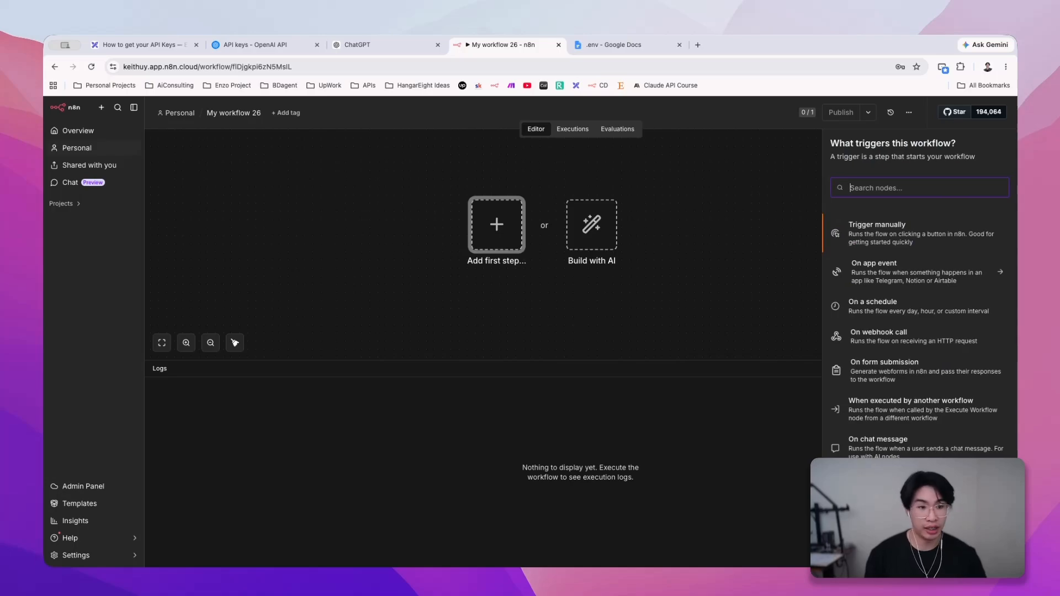
type("openai")
left_click(875, 251)
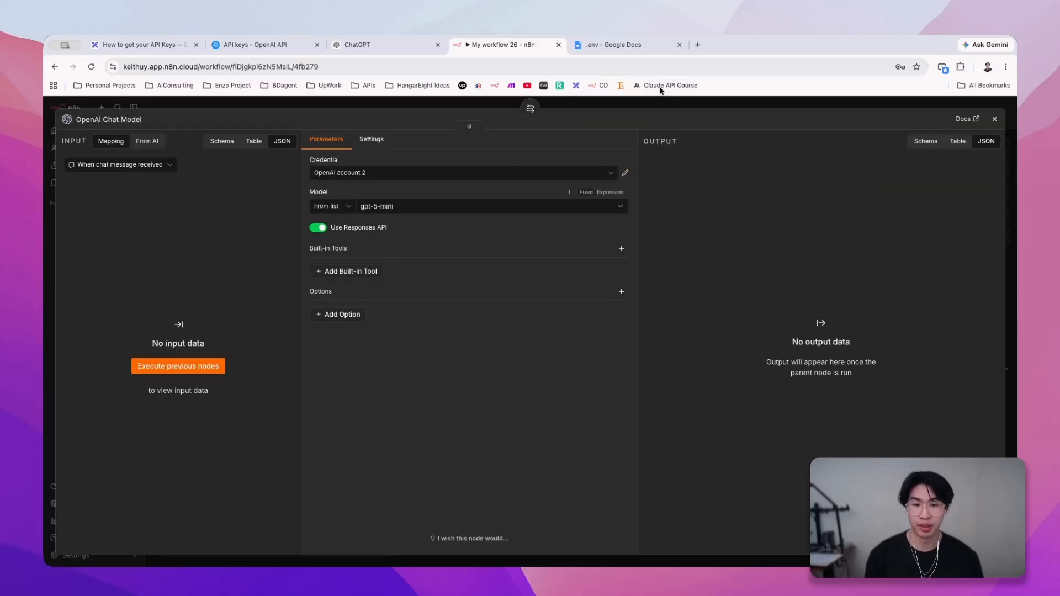
left_click(664, 106)
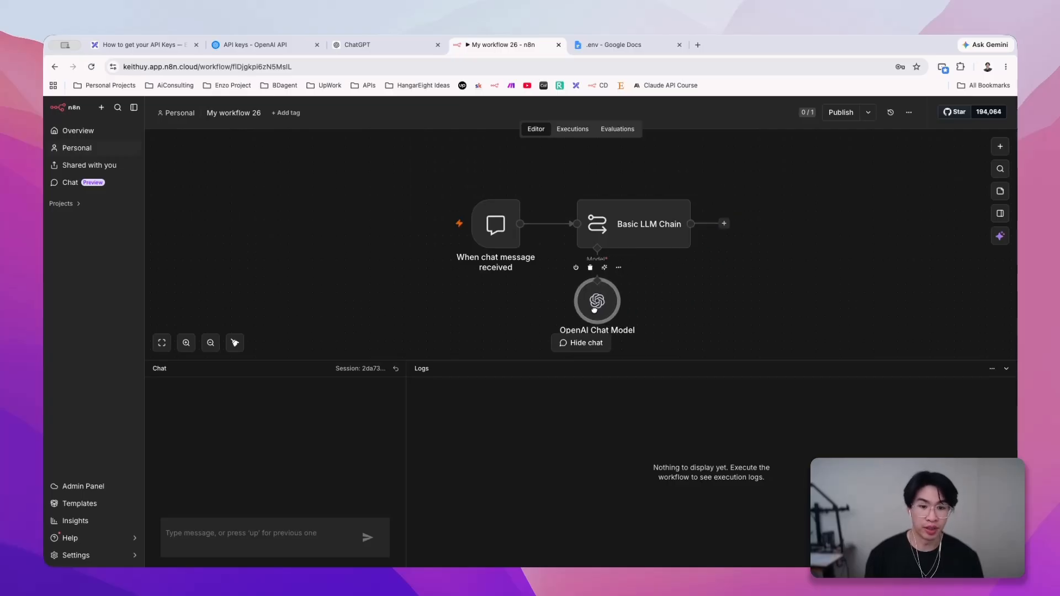
scroll(723, 296, "down", 2)
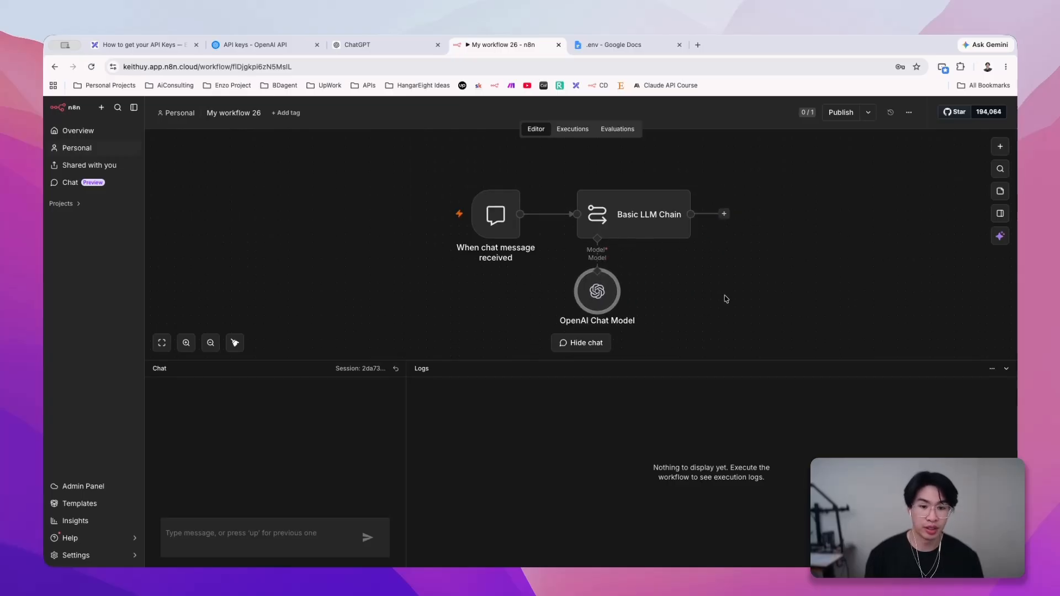
- Create a new credential for the OpenAI Chat Model node and paste the copied API key into its API Key field
double_click(609, 296)
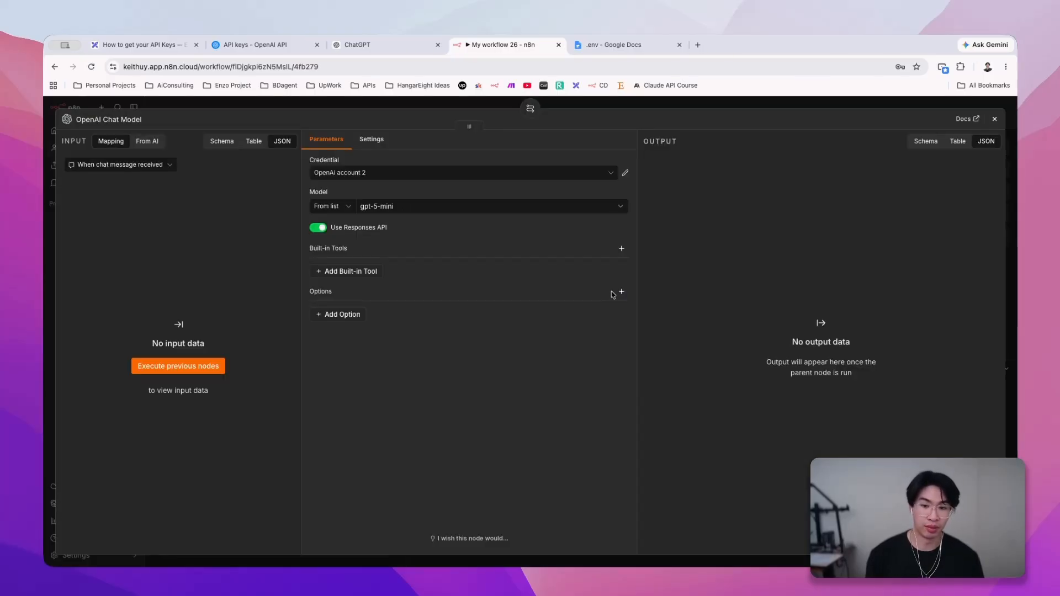
left_click(607, 177)
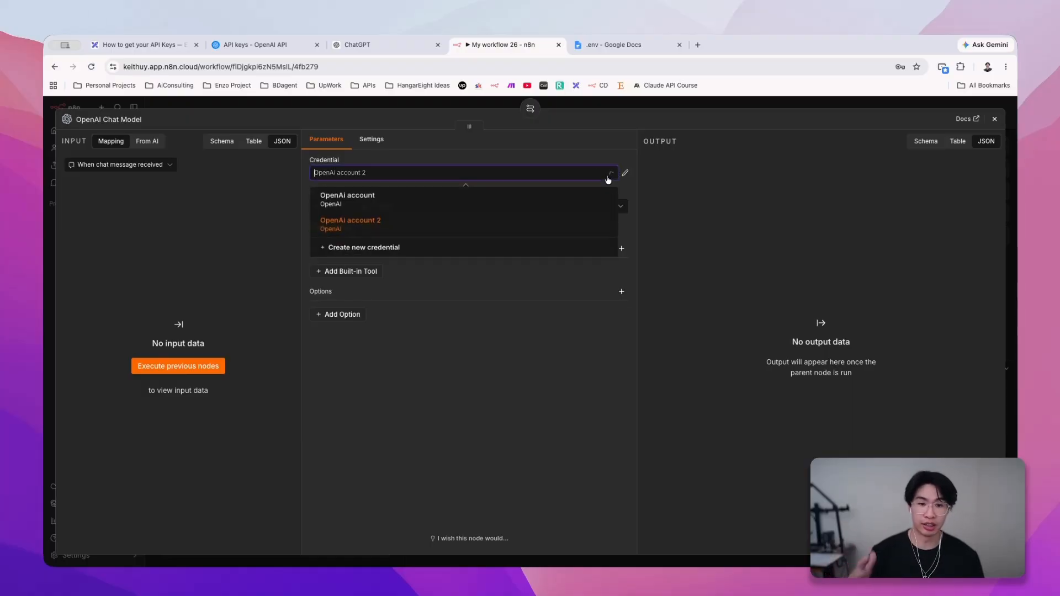
left_click(382, 252)
left_click(446, 273)
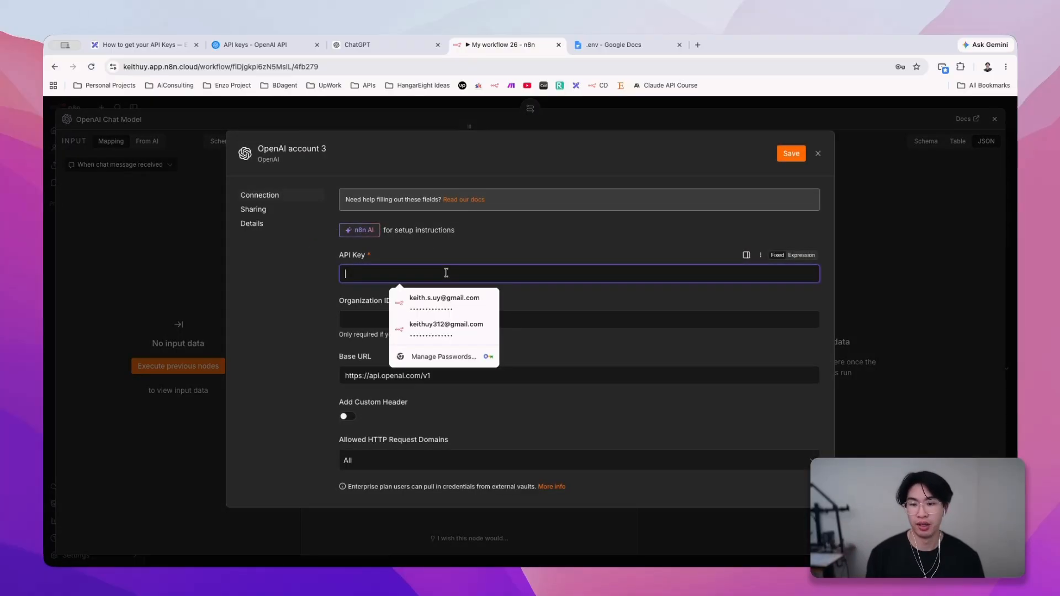
left_click_drag(339, 255, 381, 259)
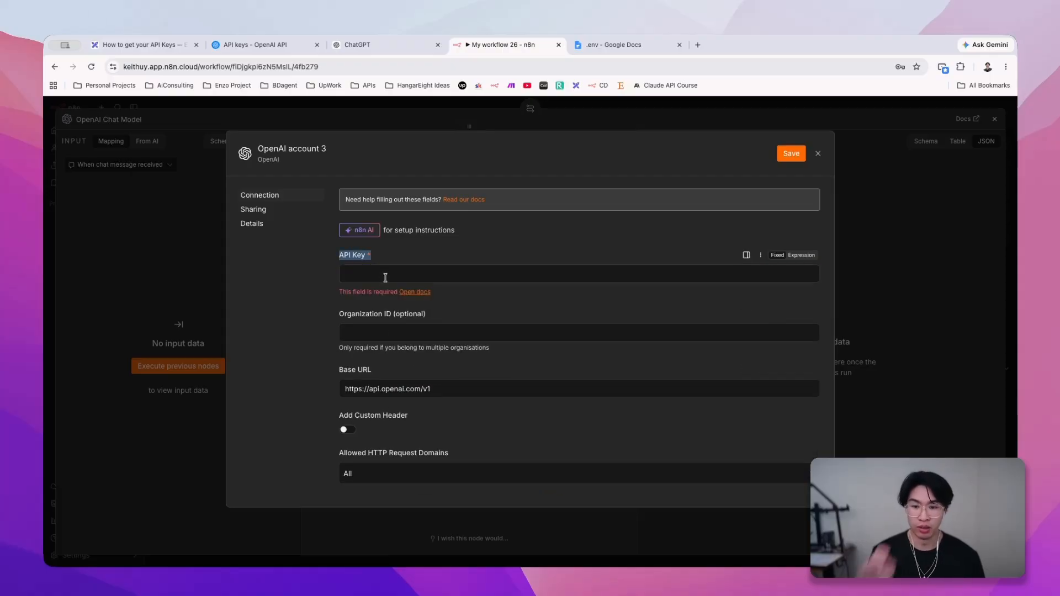
left_click(386, 276)
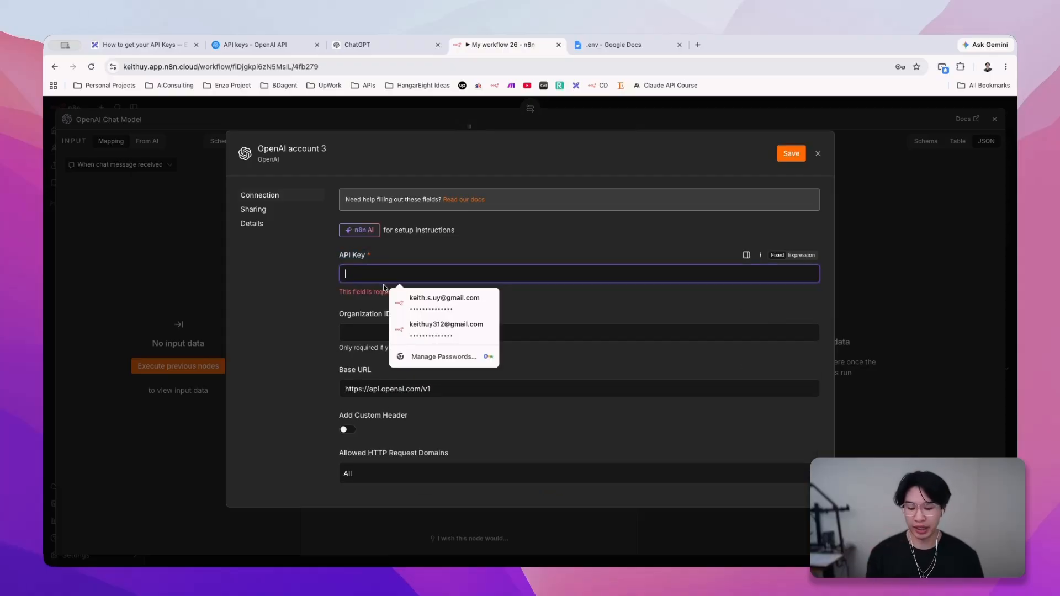
key("super+v")
- Rename the credential as "n8n / claude code connection (2/25/2026)" and save it
left_click(276, 149)
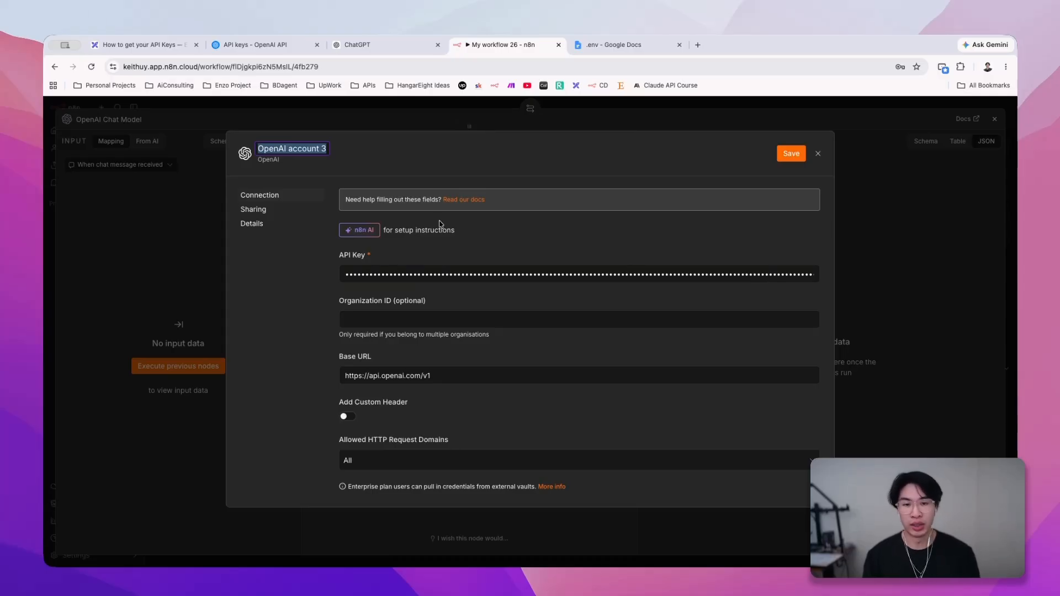
type("build")
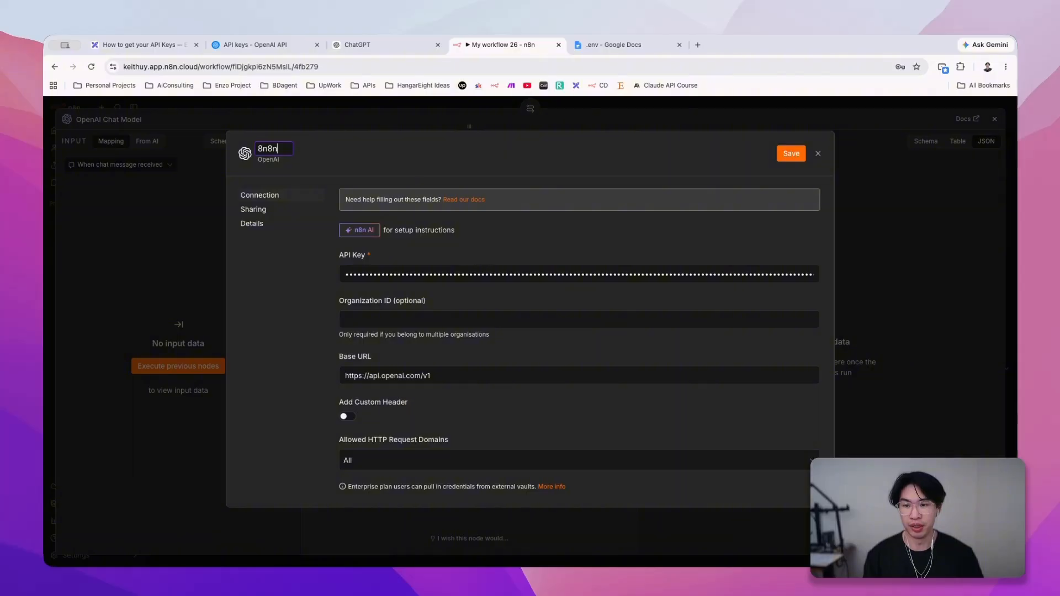
key("BackSpace")
key("BackSpace")
key("BackSpace")
key("BackSpace")
key("BackSpace")
type("n8n / clau")
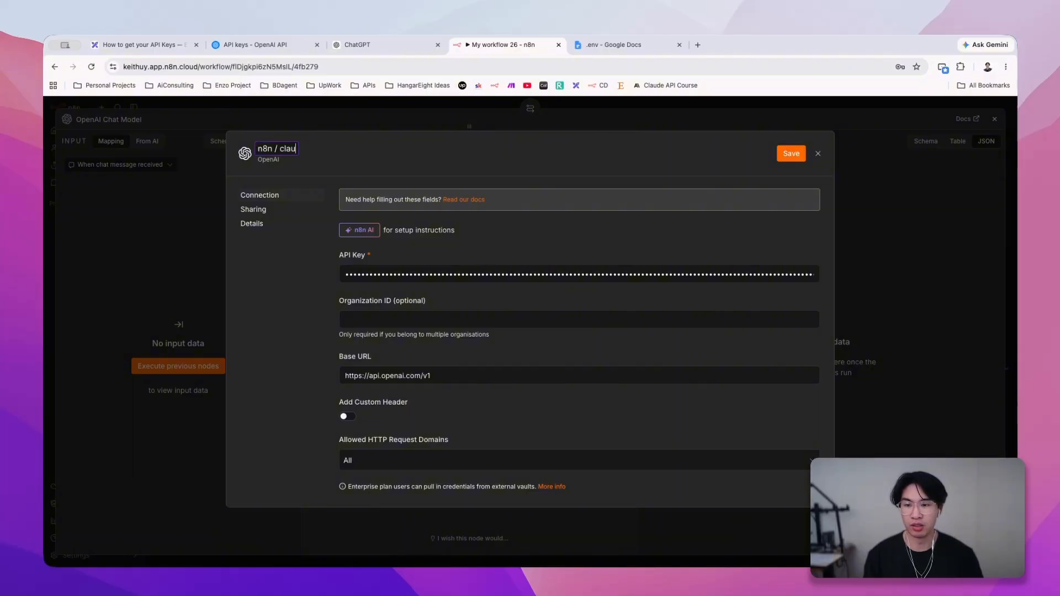
type("de code conne")
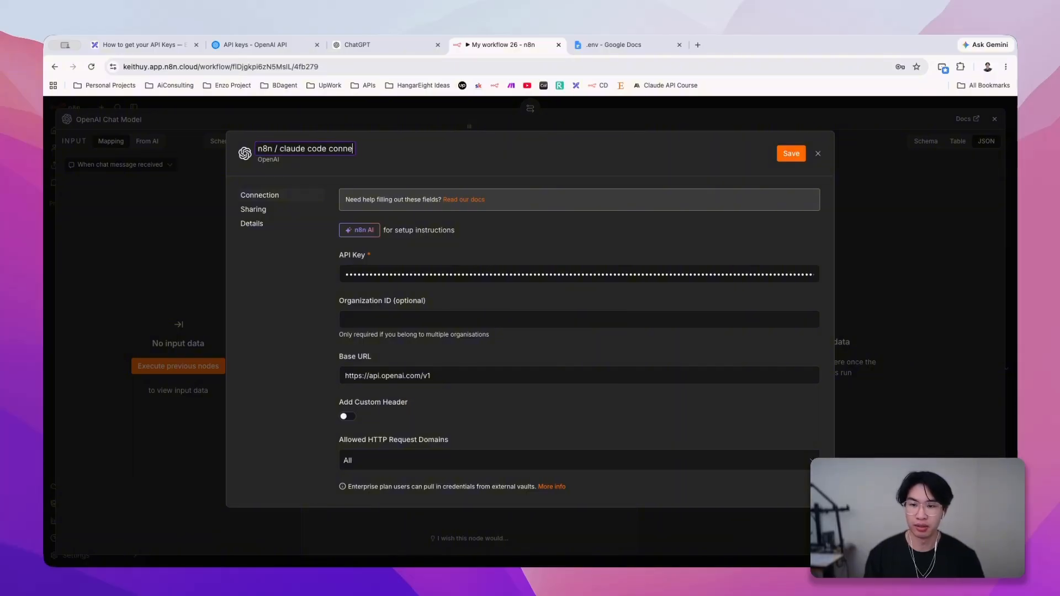
type("ction (")
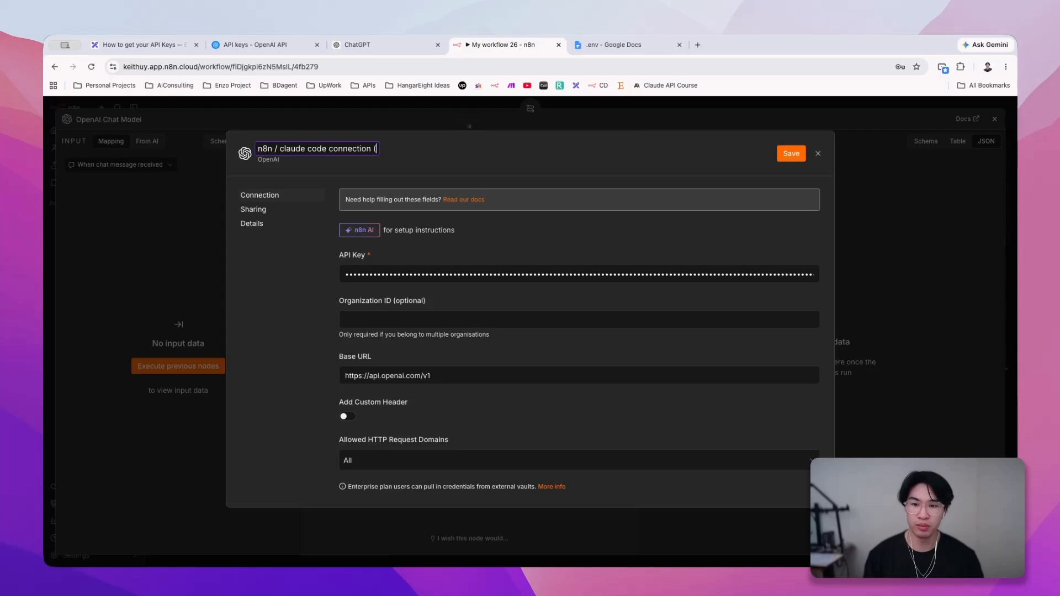
type("2/25/2026")
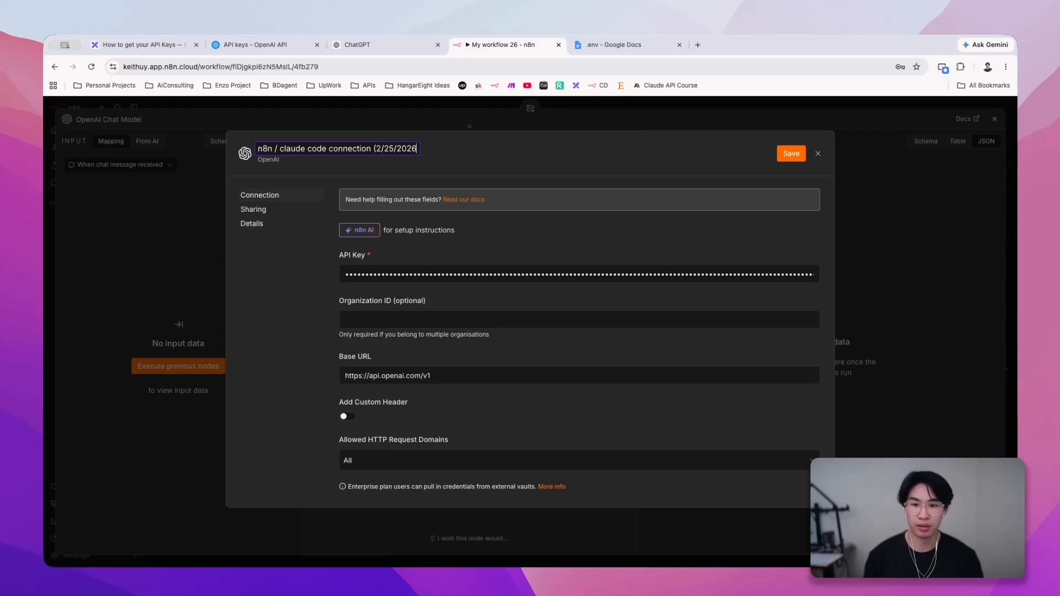
key("Return")
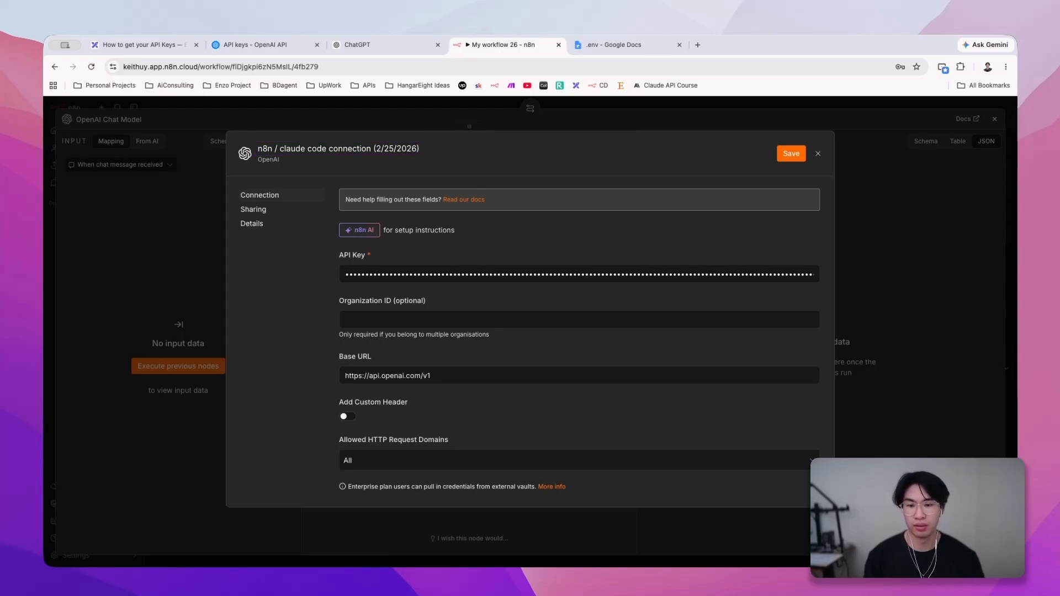
left_click(910, 92)
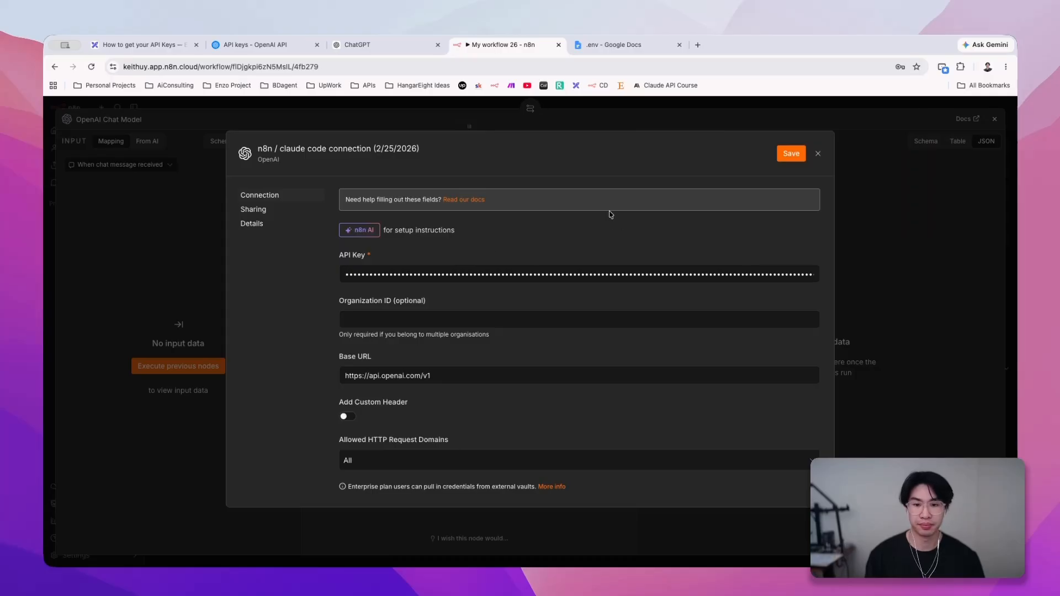
left_click(791, 154)
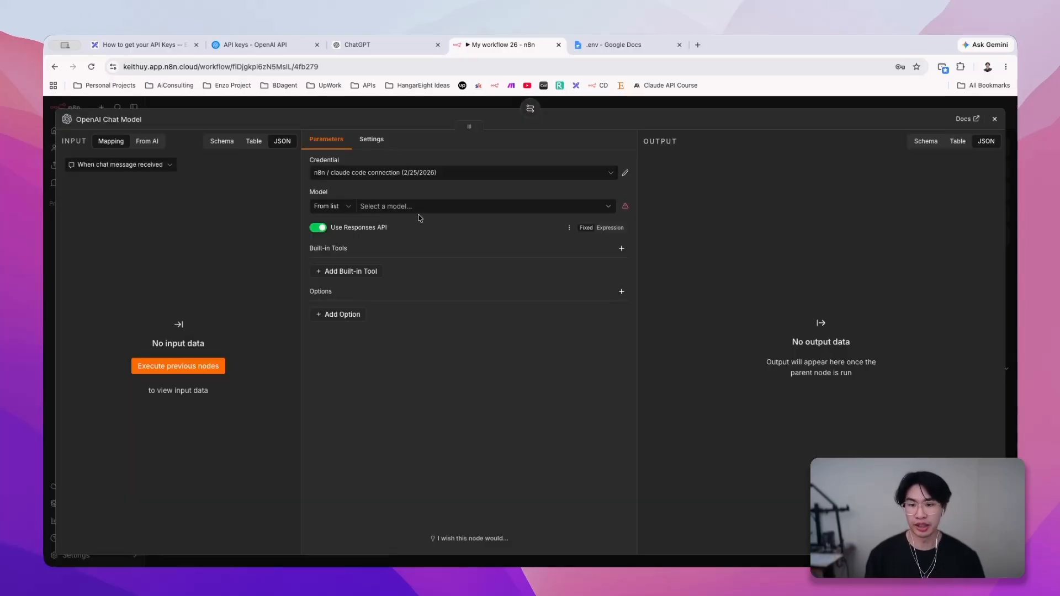
- Set the OpenAI Chat Model node's model to gpt-5 and return to the workflow canvas
left_click(426, 207)
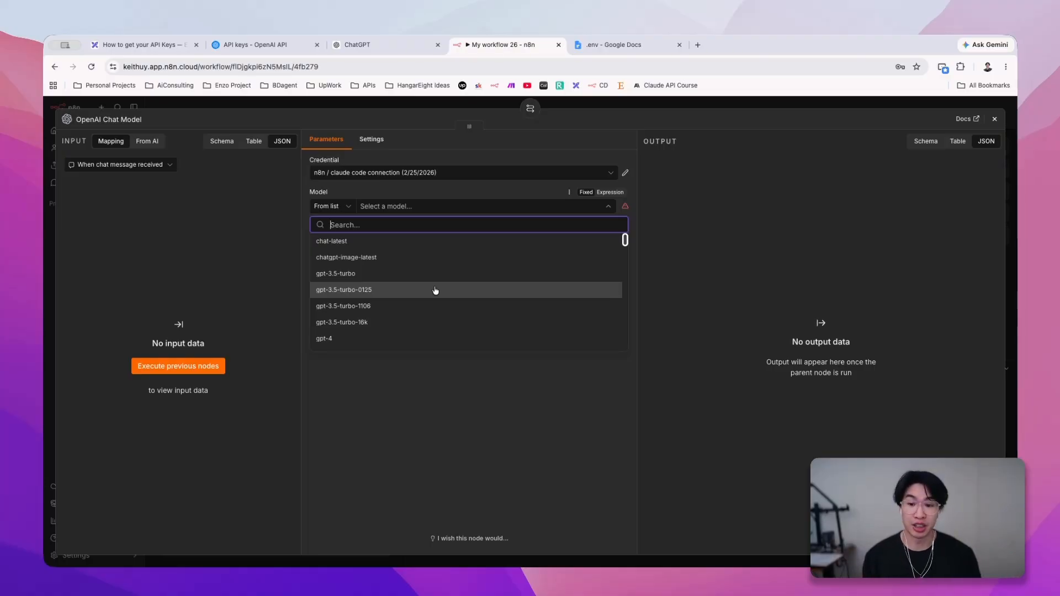
scroll(436, 291, "down", 10)
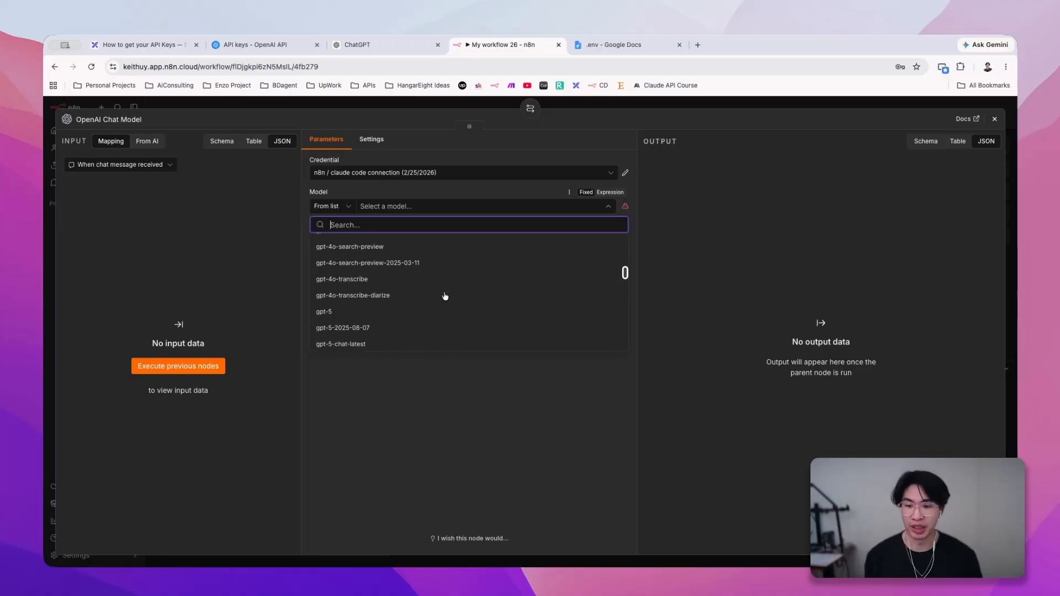
left_click(403, 298)
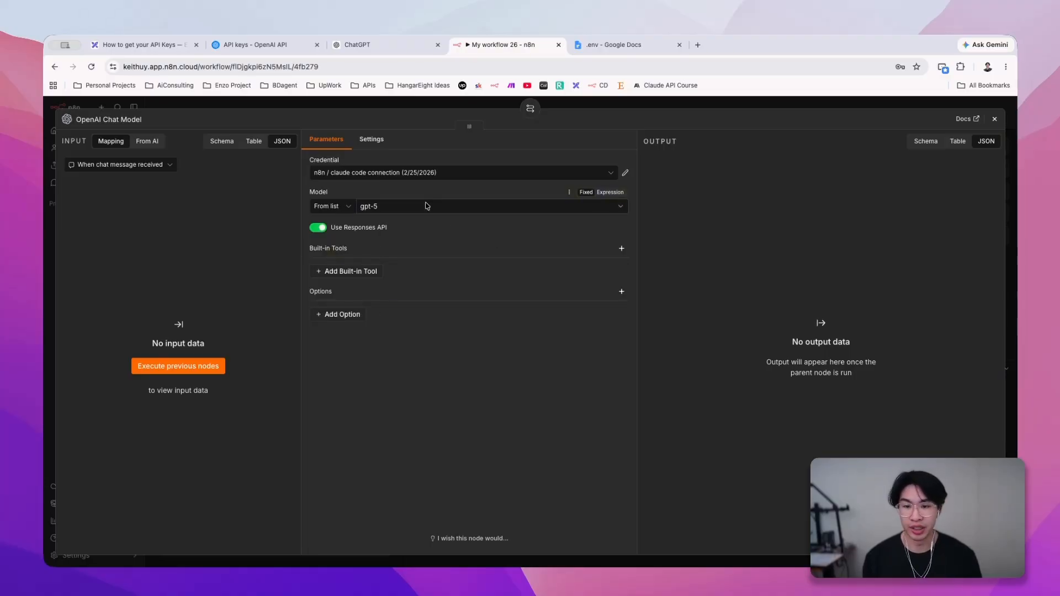
left_click(615, 107)
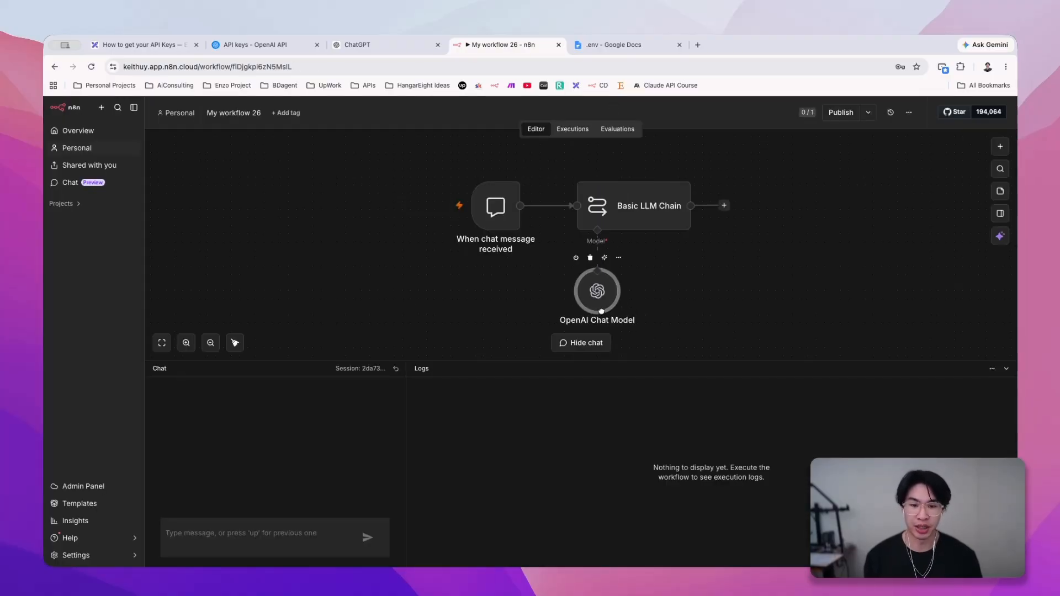
- Send the test message "Hey there" in the workflow's chat
left_click(290, 534)
type("Hey there")
key("Return")
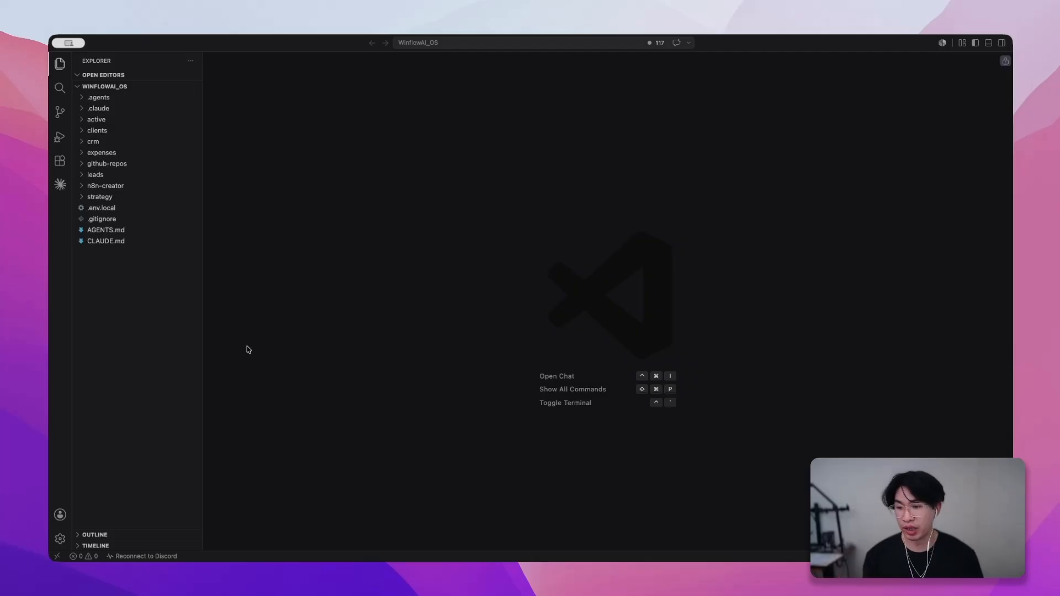
- Switch to VS Code and create a new file named .env in the root of the WINFLOWAI_OS folder
right_click(145, 285)
left_click(219, 289)
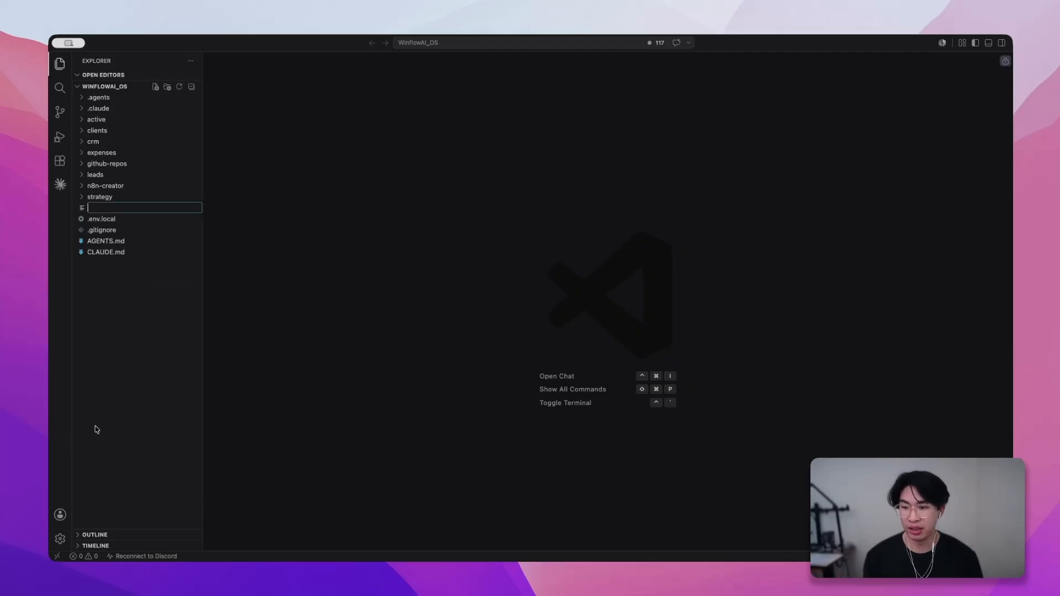
type(".")
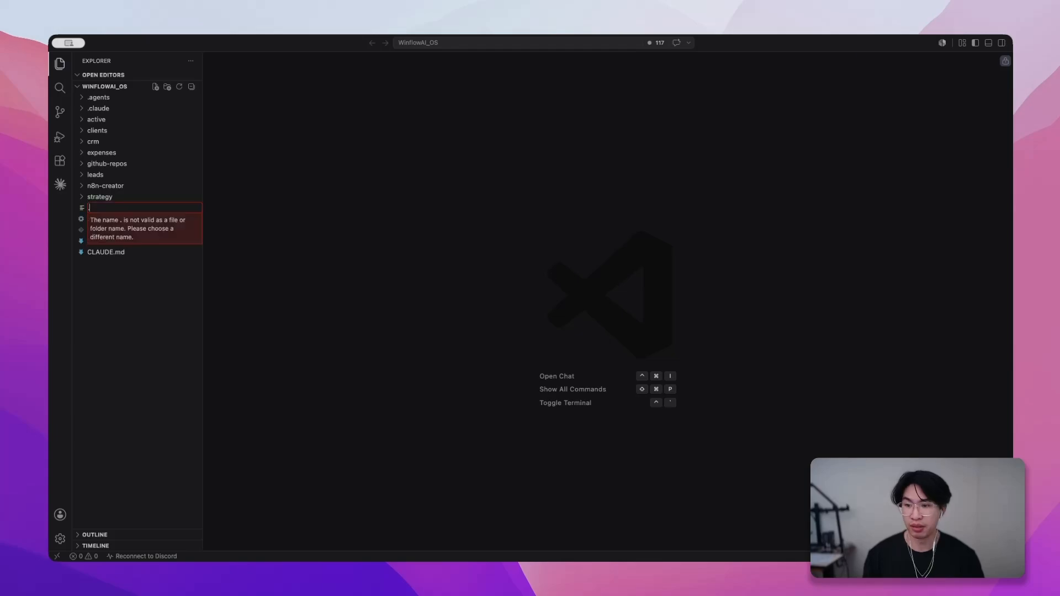
type("env")
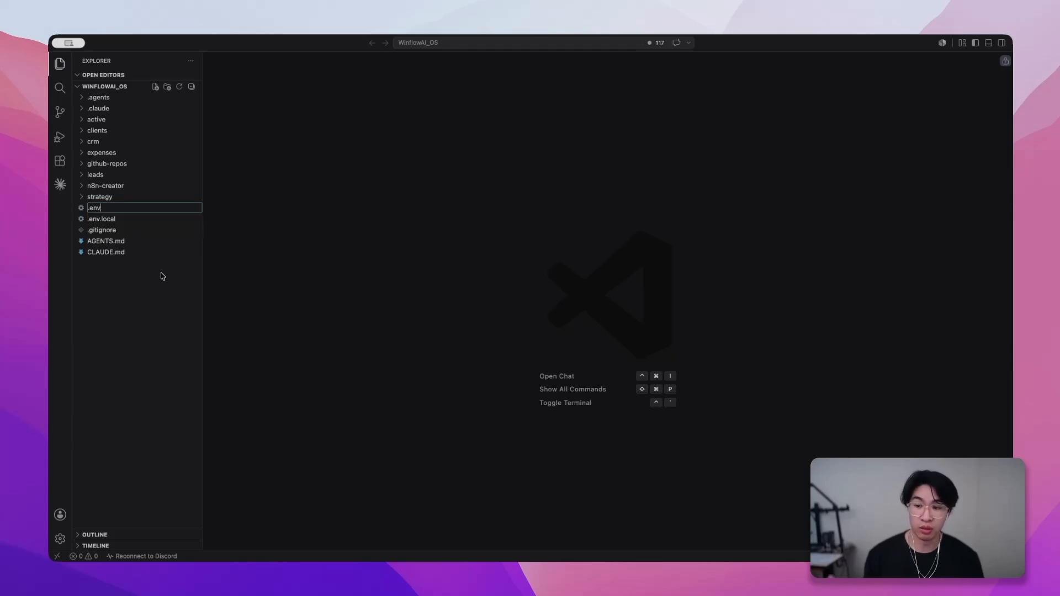
key("Return")
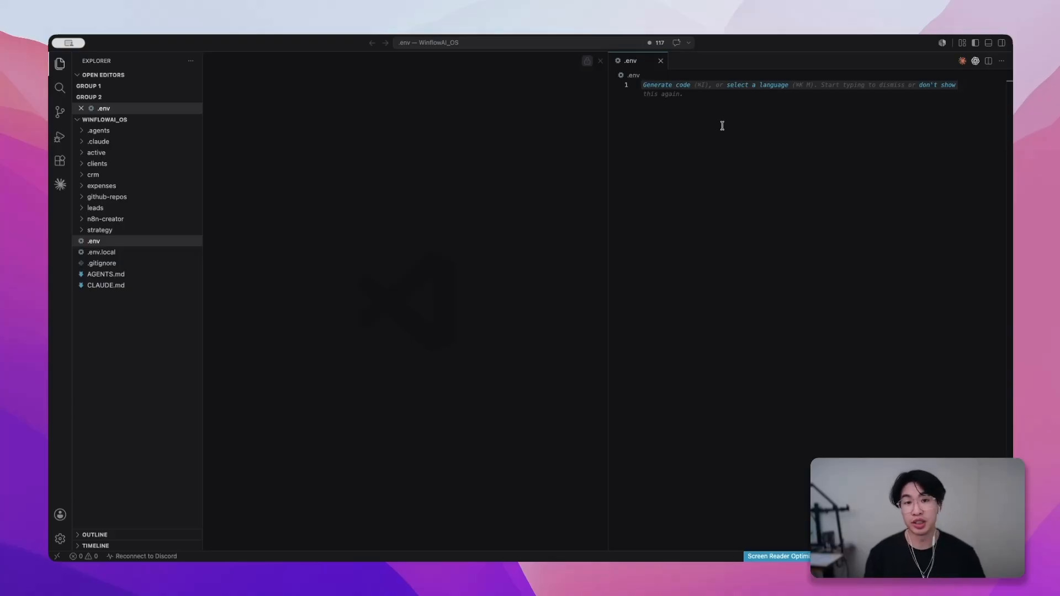
- Enter the variable name "OPENAI_API_KEY=" on the first line of the .env file
type("OPEN")
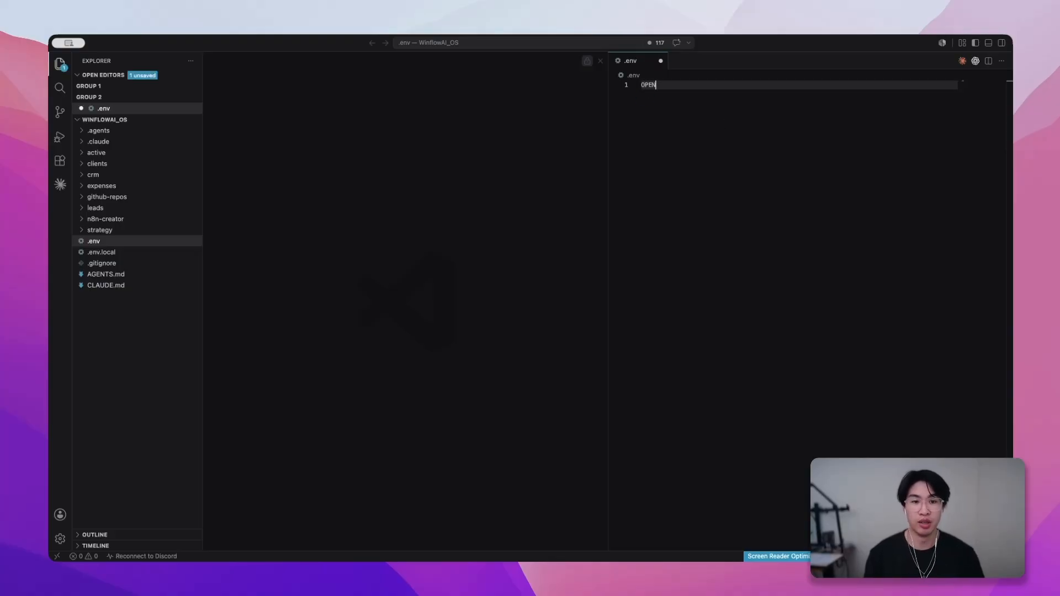
type("AI_")
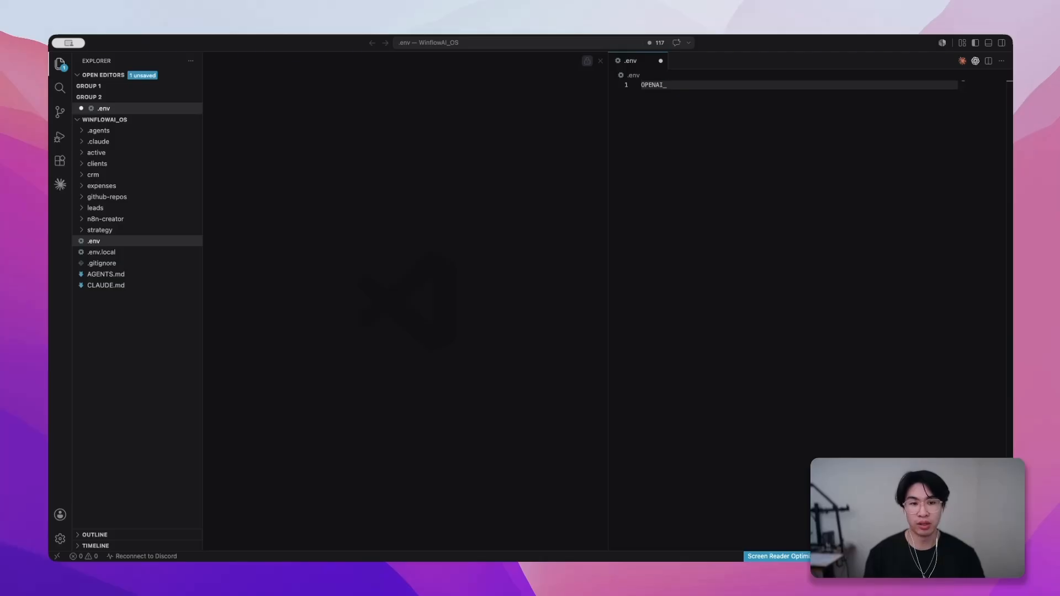
type("API")
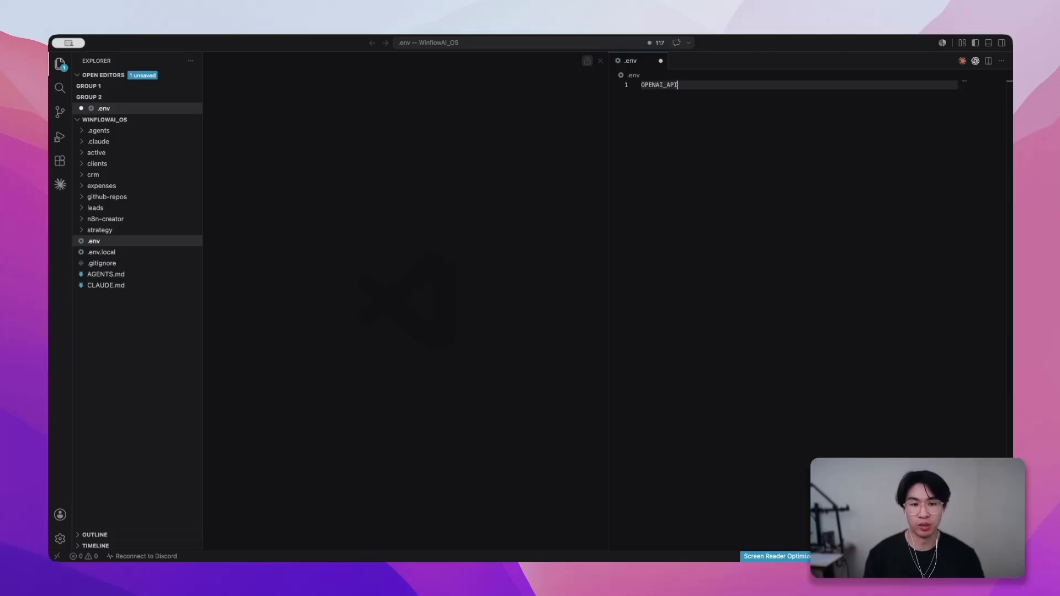
type("_")
type("KEY")
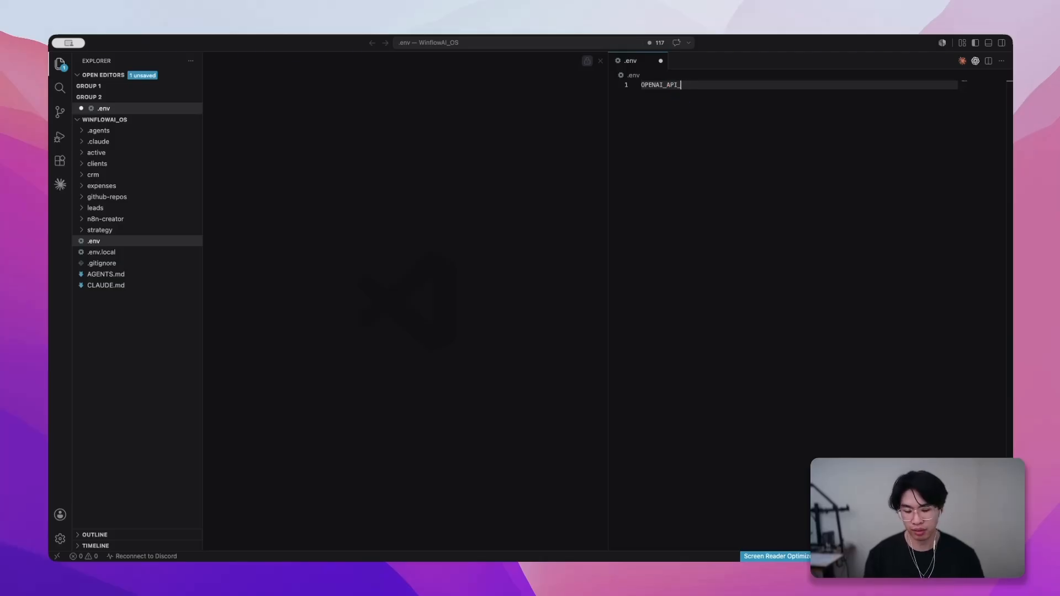
key("Caps_Lock")
type("=")
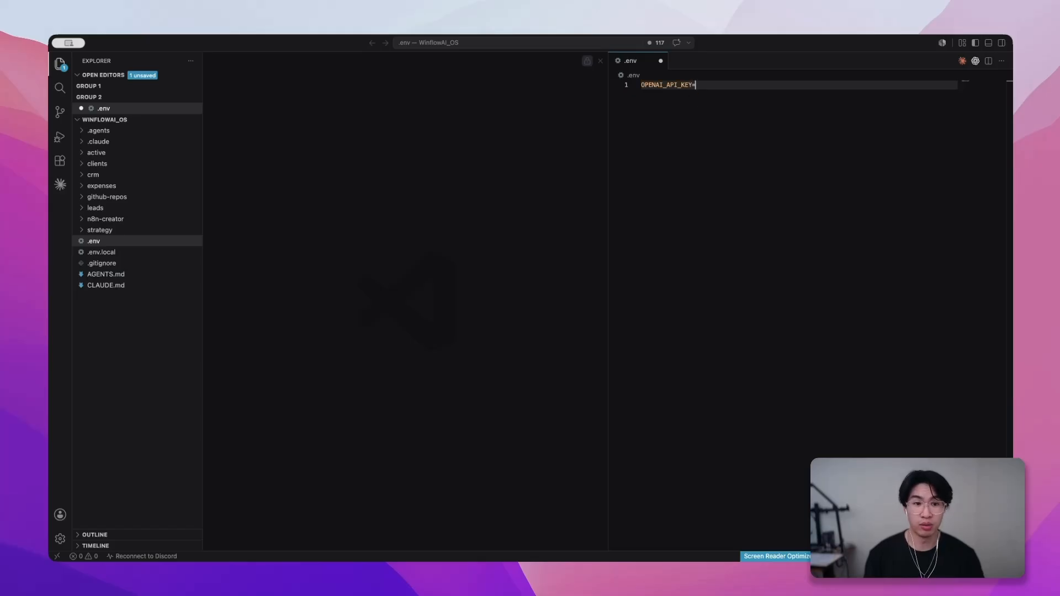
- Paste the copied OpenAI API key as the value of OPENAI_API_KEY in the .env file
key("super+Tab")
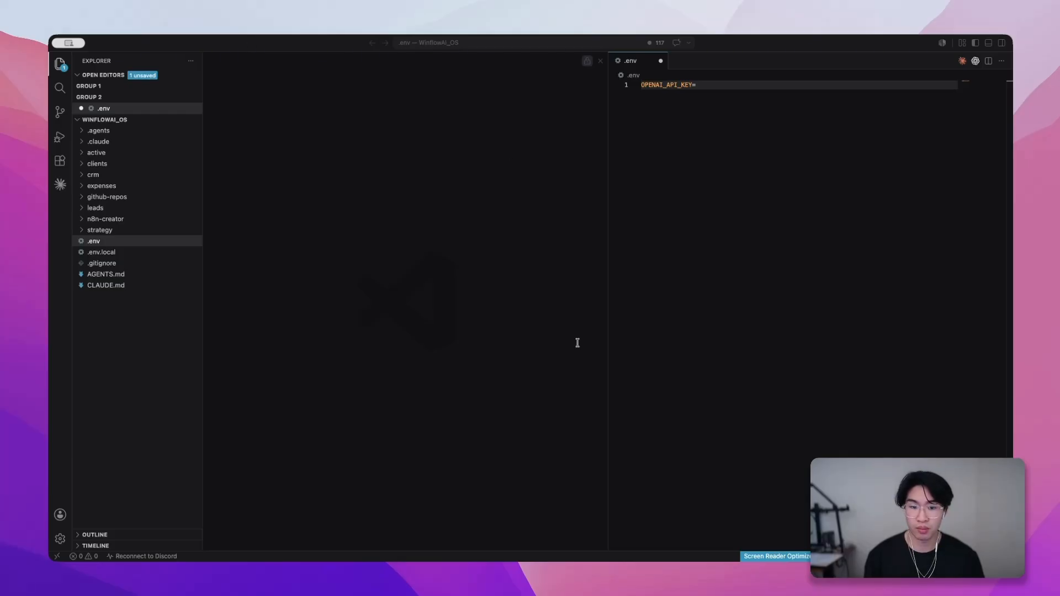
left_click(819, 137)
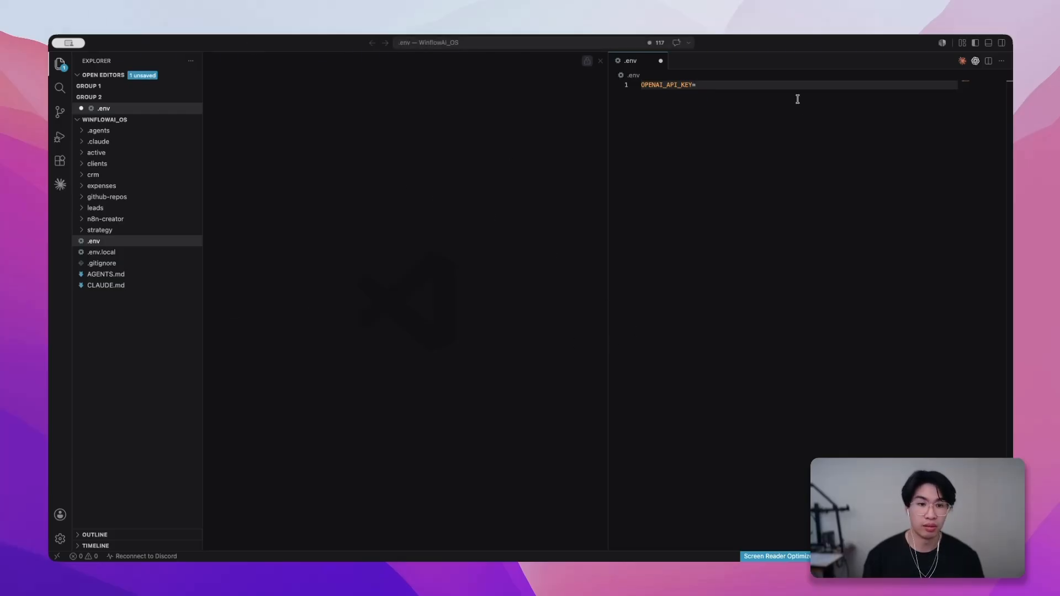
key("super+v")
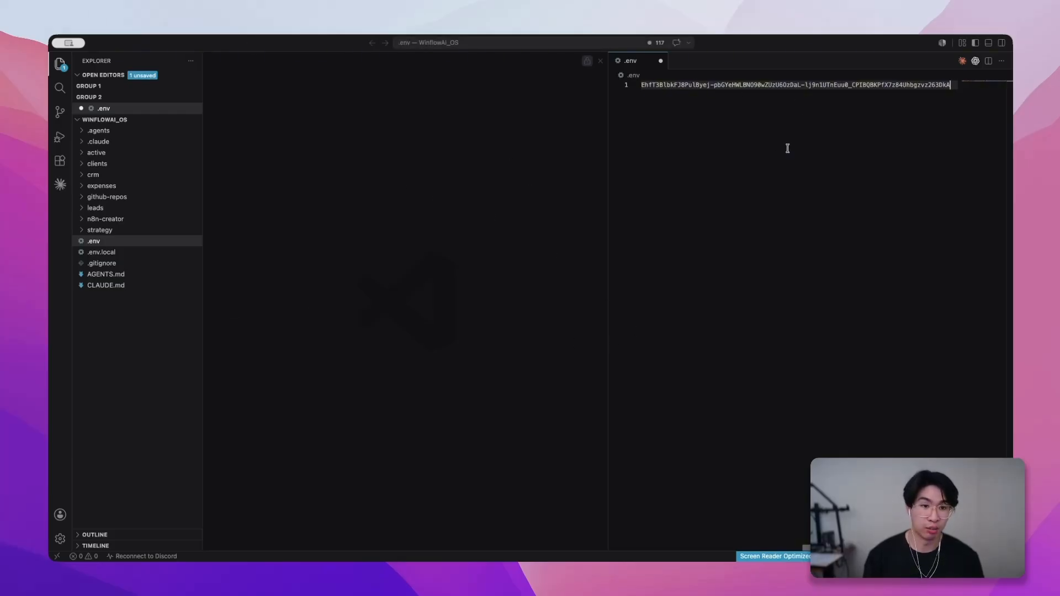
scroll(781, 153, "left", 10)
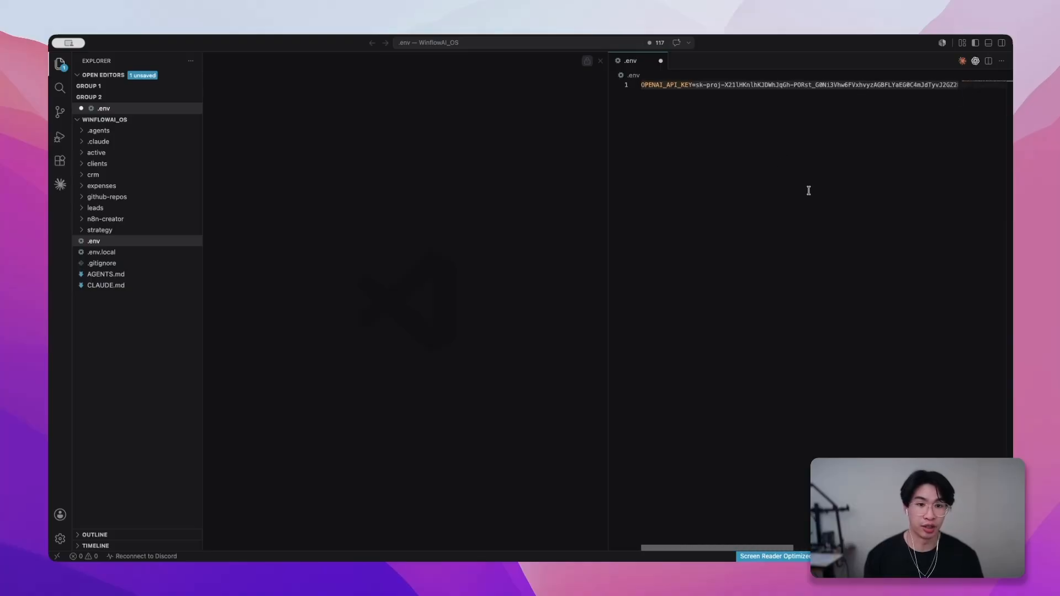
- Open a terminal in the empty editor group and start Claude Code in it
left_click(566, 182)
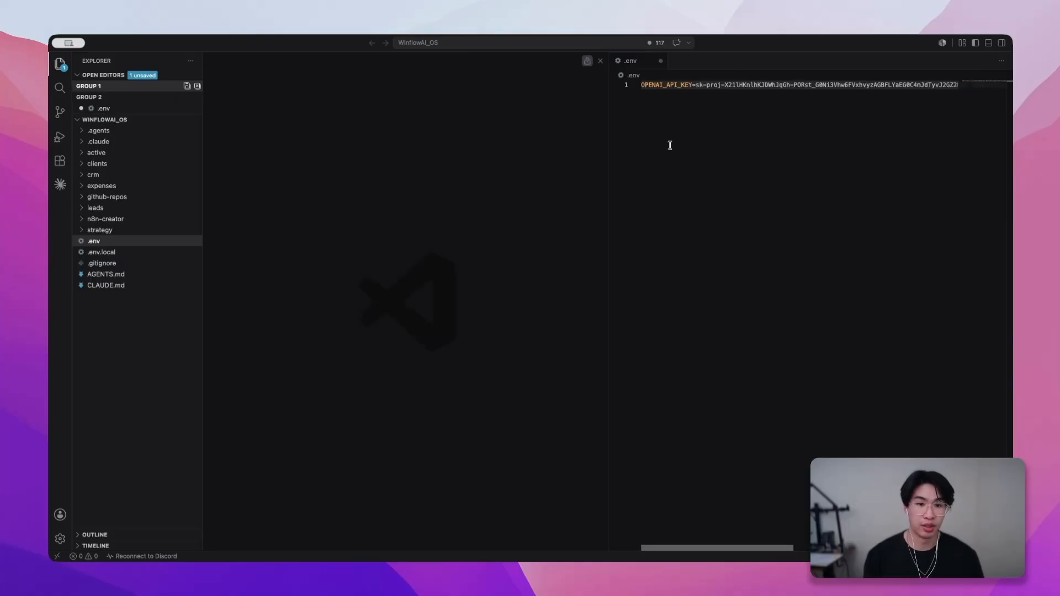
right_click(420, 156)
left_click(467, 191)
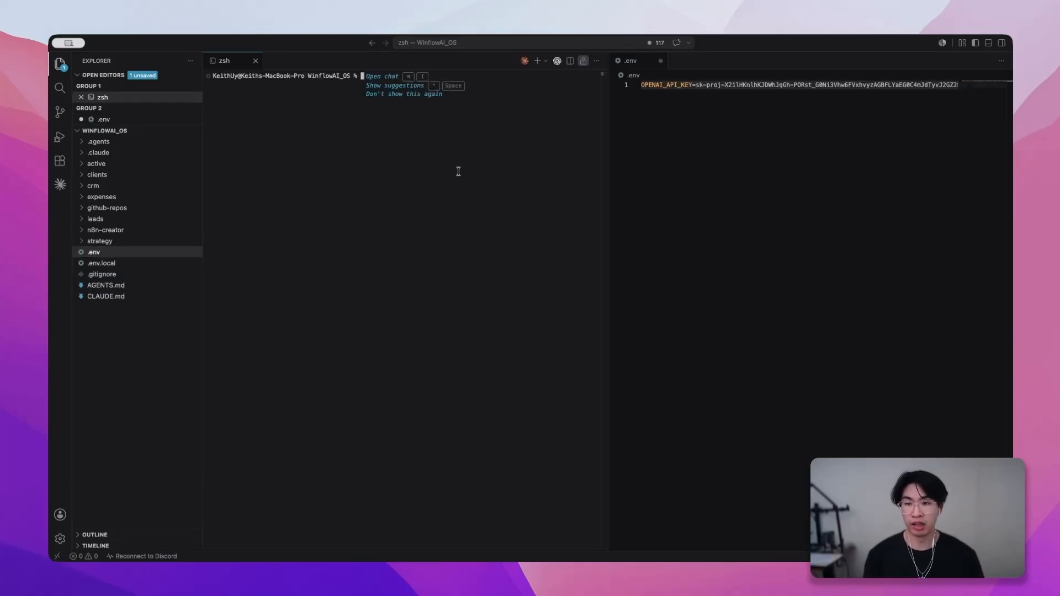
type("CLAUDE")
key("Return")
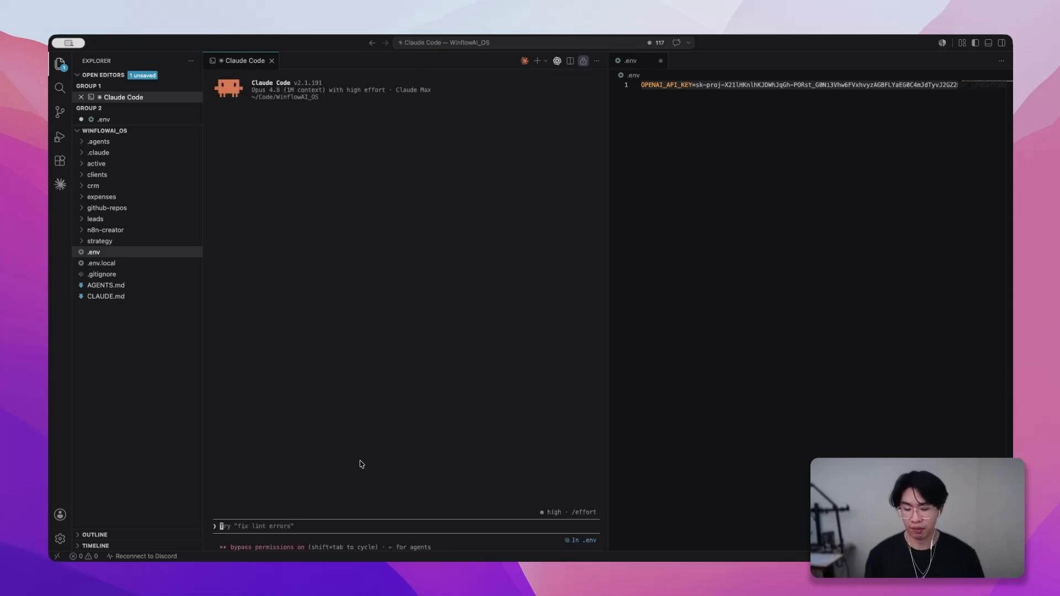
- Send Claude Code the prompt "Hey, message a openai gpt 5.5 model saying "Hey there"" and review the model's reply
type("Hey, ")
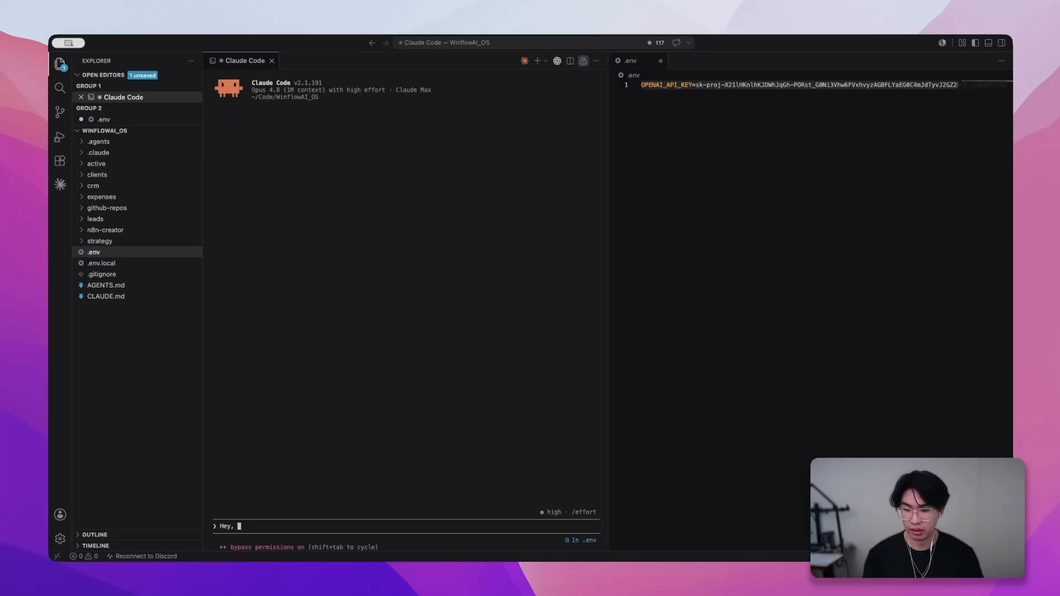
type("message a ")
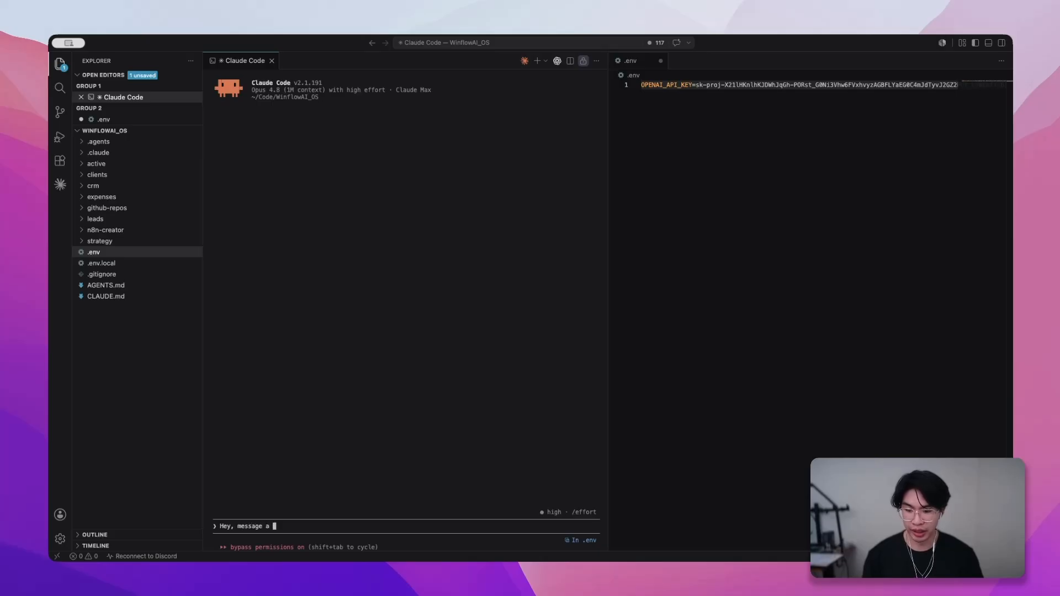
type("opena")
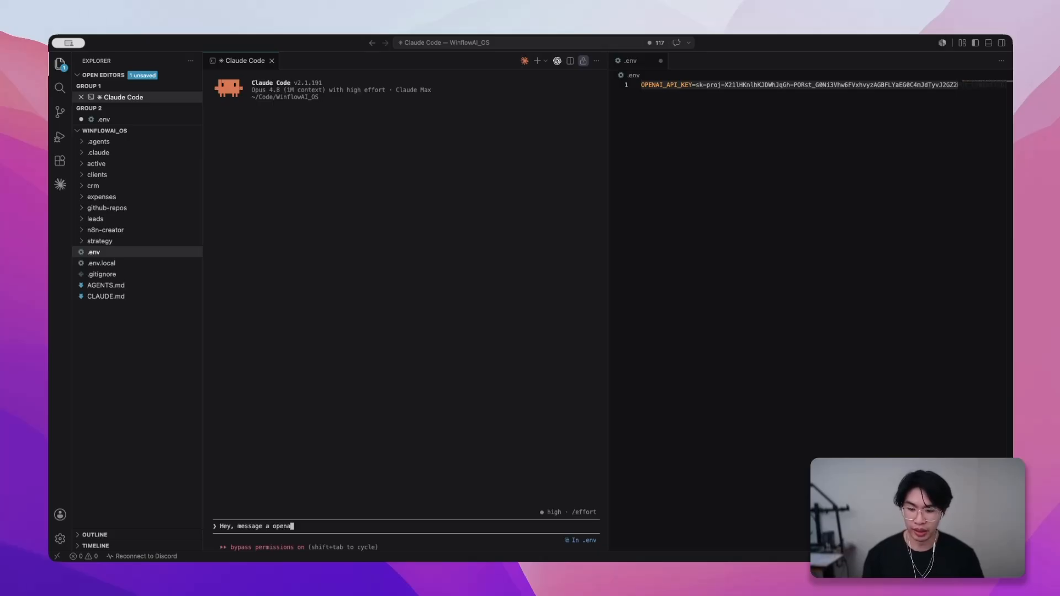
type("i gpt 5.5 mo")
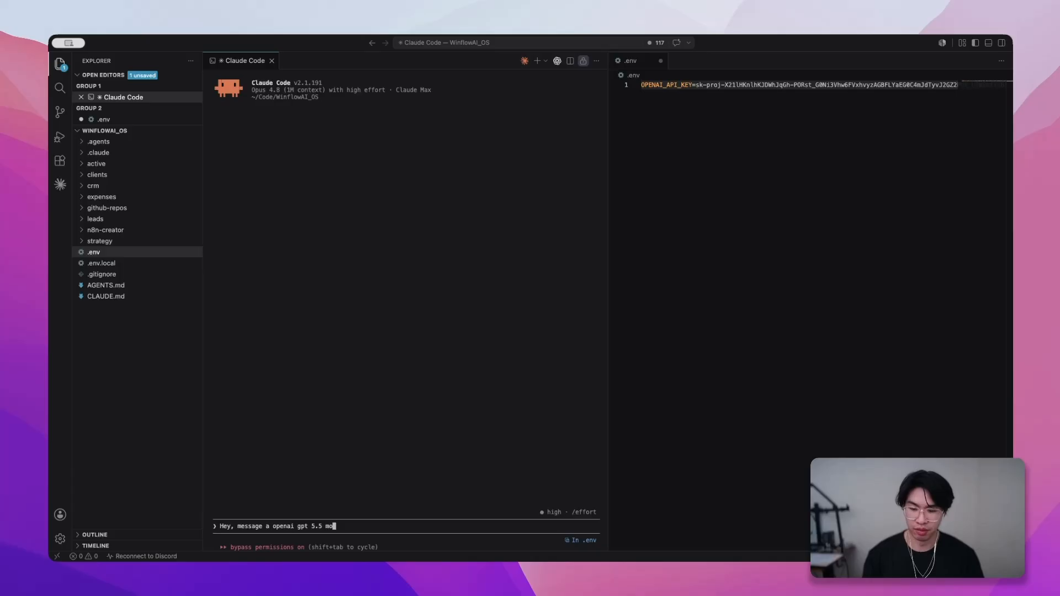
type("del saying H")
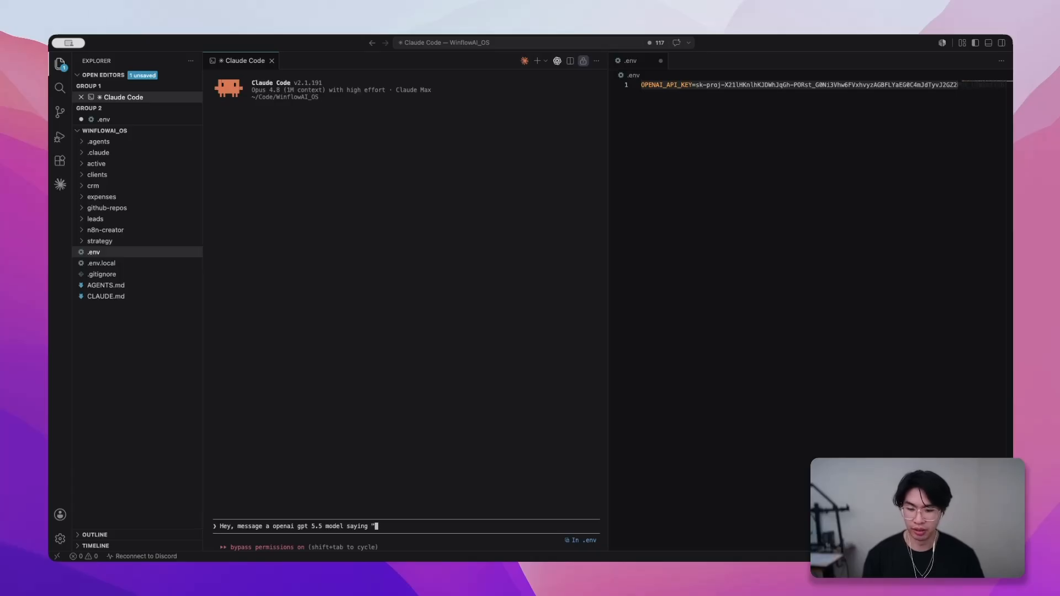
type("Hey theer")
key("BackSpace")
key("BackSpace")
key("BackSpace")
type("re\"")
key("Return")
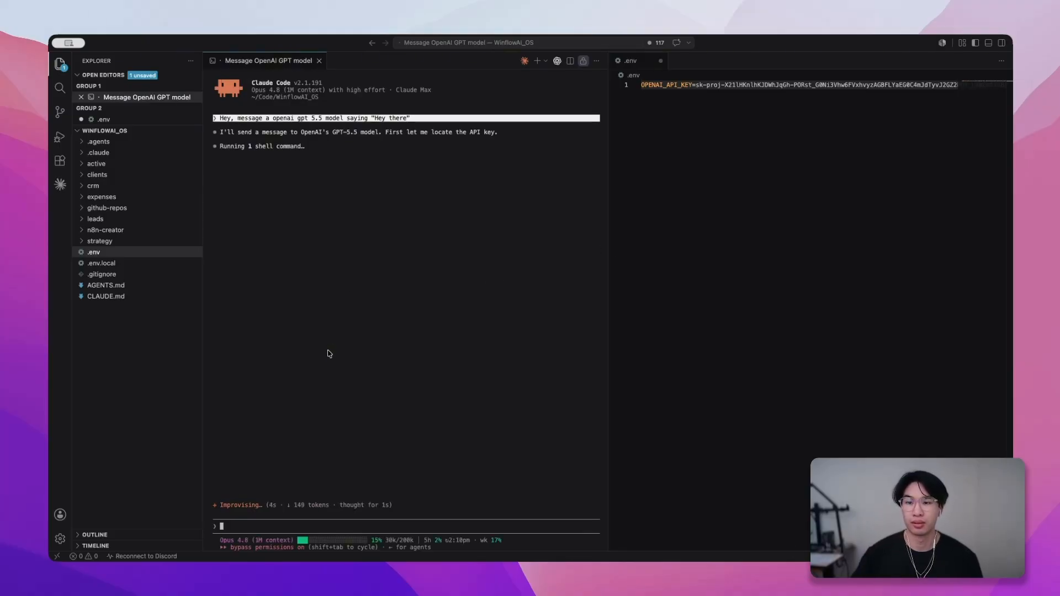
left_click_drag(293, 133, 513, 135)
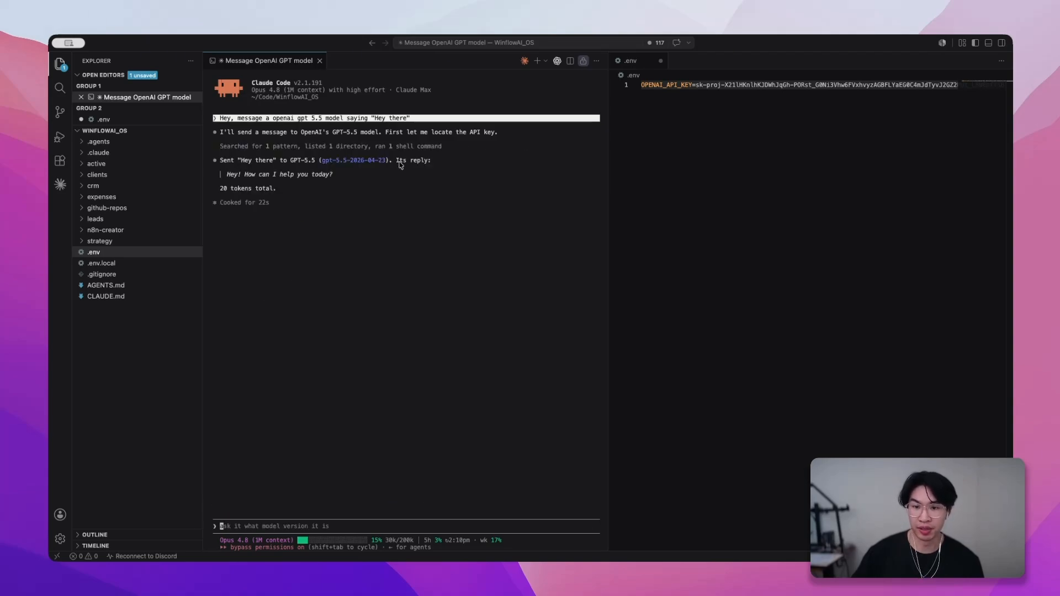
left_click_drag(228, 175, 352, 175)
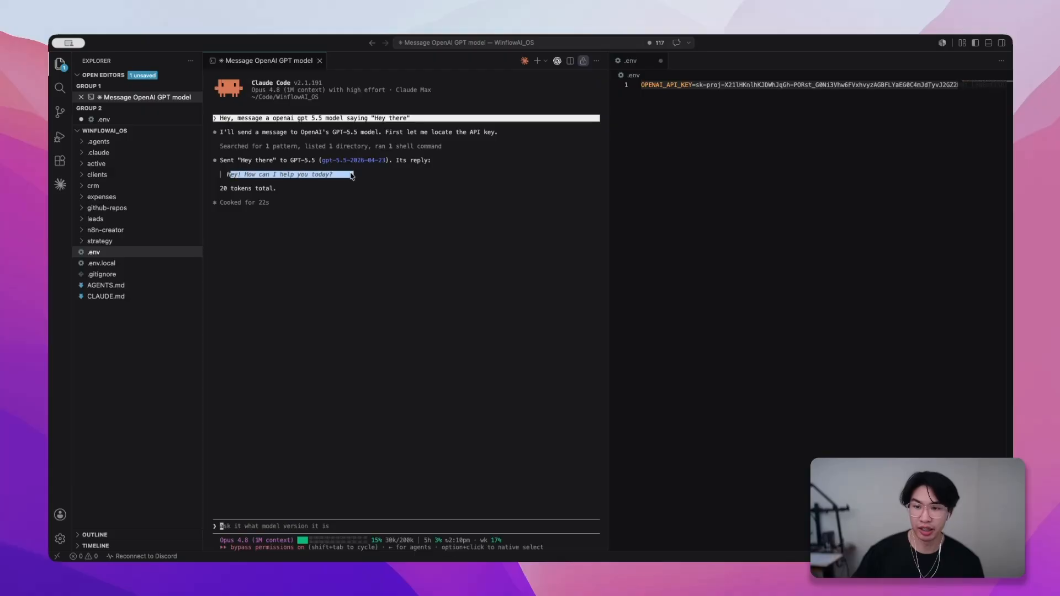
left_click(292, 346)
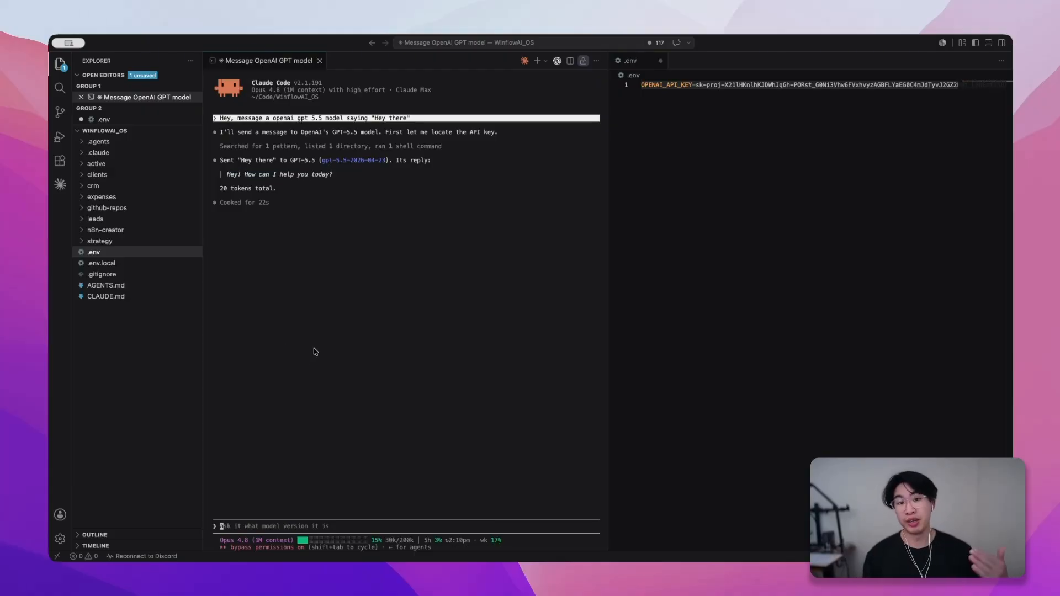